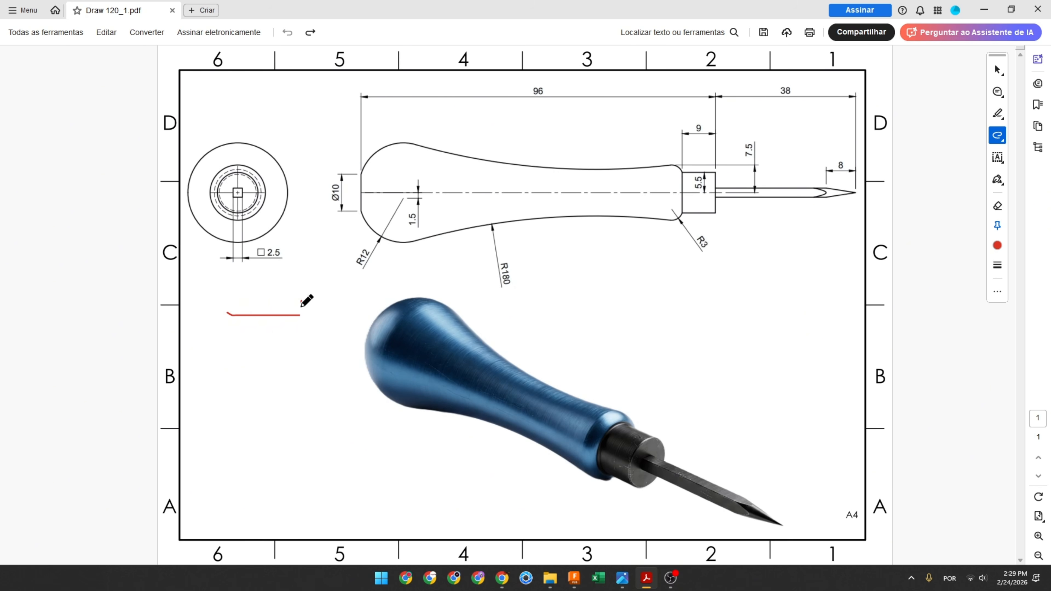
- Mark the handle's side view, its centreline and its 96 mm length in red on the PDF drawing
key("alt+Tab")
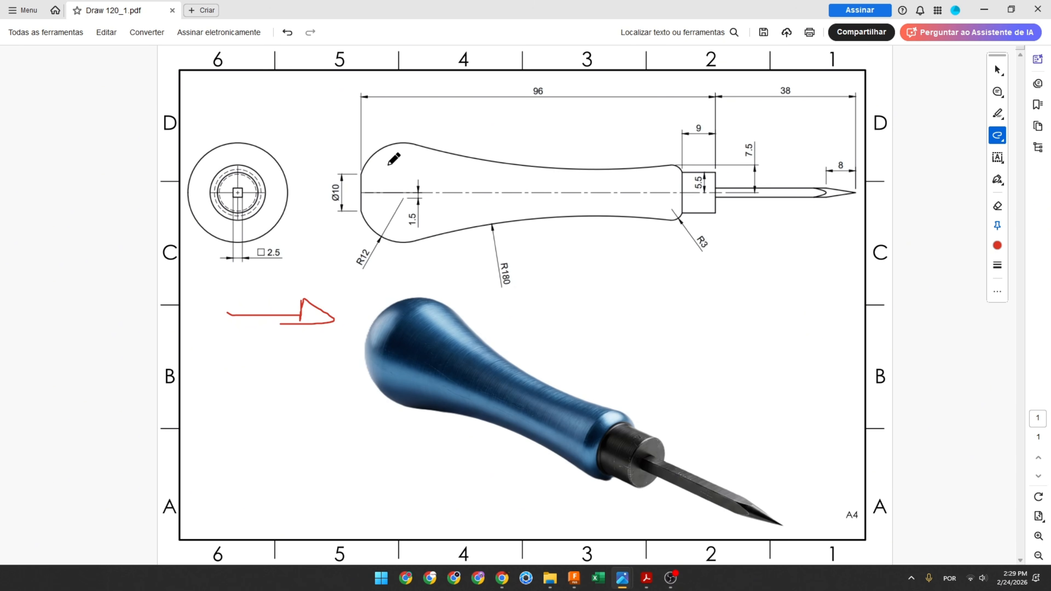
mouse_move(292, 106)
left_mouse_down()
mouse_move(323, 110)
mouse_move(316, 126)
left_mouse_up()
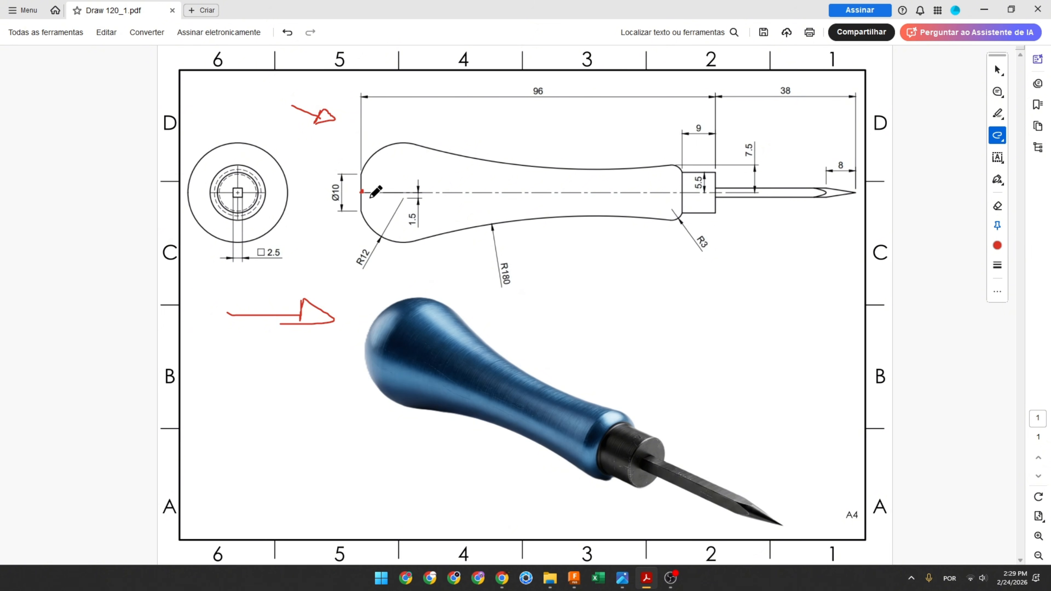
left_click_drag(359, 192, 714, 192)
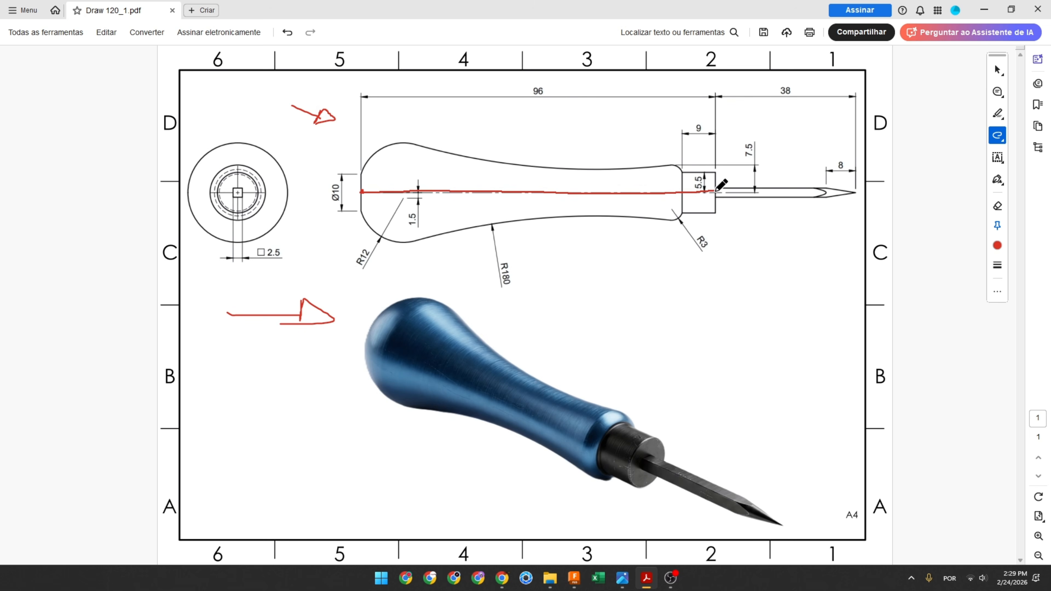
left_click_drag(522, 92, 551, 91)
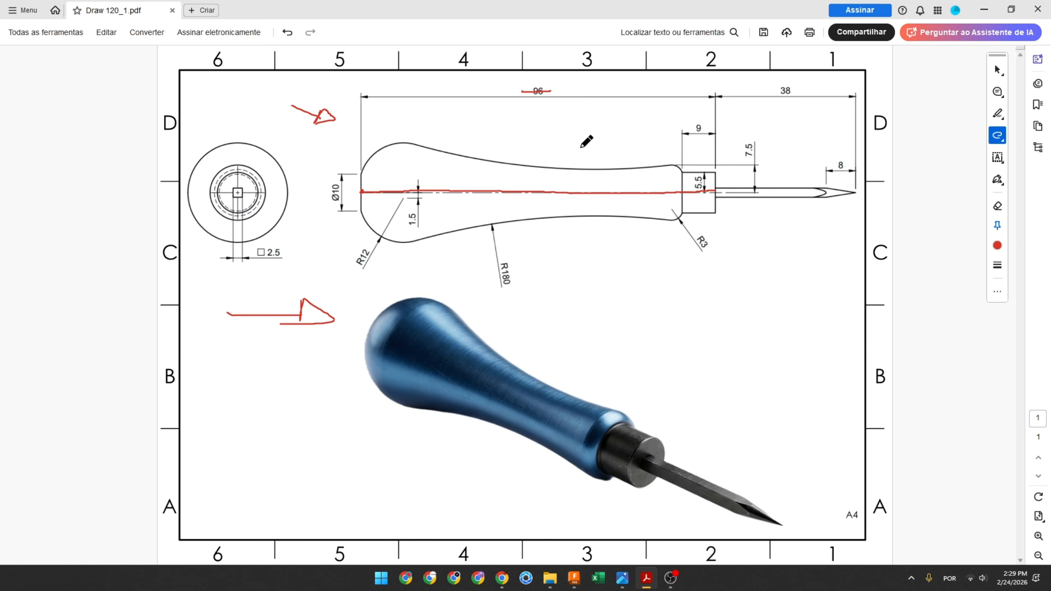
- Trace the upper half of the collar in red on the PDF drawing and mark its 5.5 and 9 dimensions
scroll(699, 120, "up", 2, "ctrl")
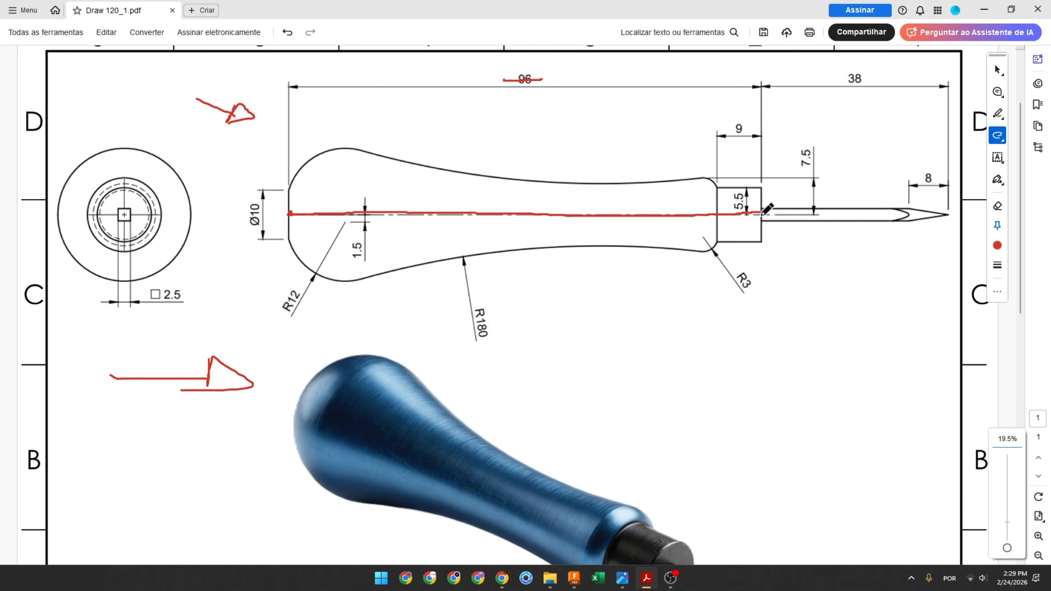
mouse_move(761, 214)
left_mouse_down()
mouse_move(762, 186)
mouse_move(740, 207)
mouse_move(744, 187)
mouse_move(762, 186)
left_mouse_up()
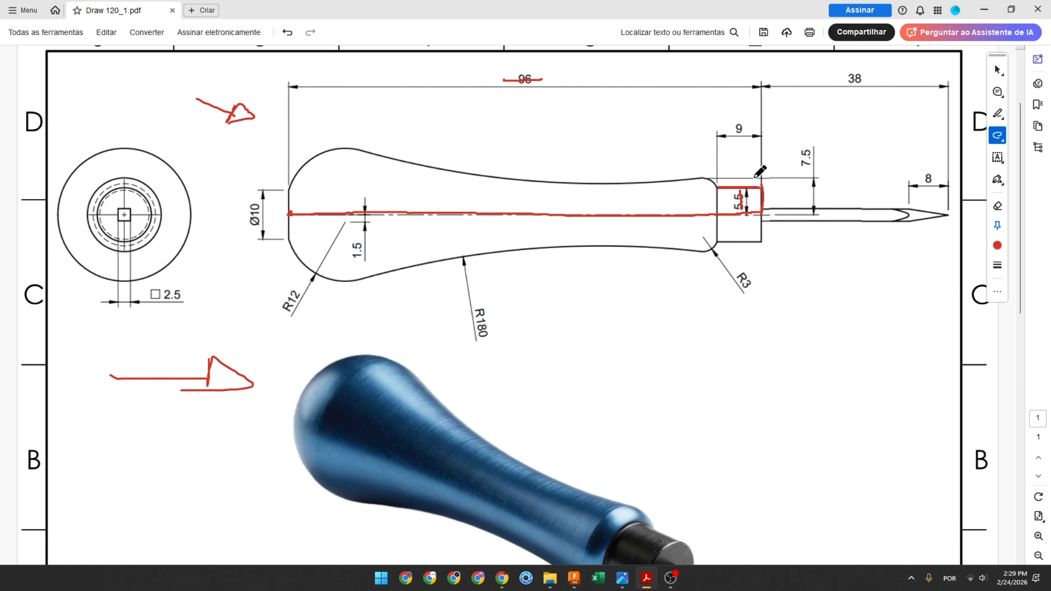
left_click_drag(727, 126, 753, 129)
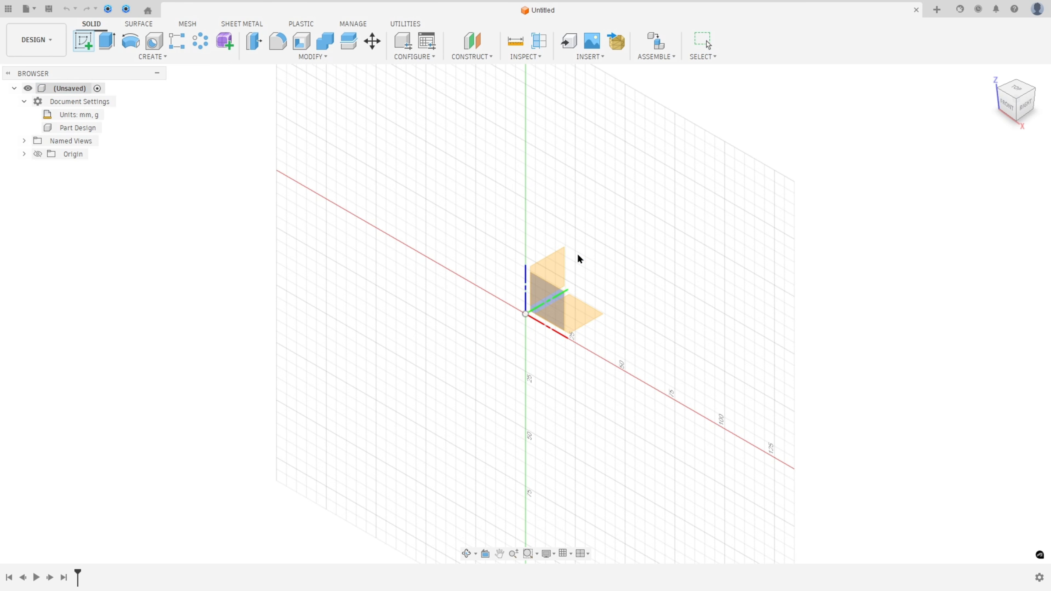
- In Fusion, start a sketch on the front plane and draw a 96 mm horizontal line from the origin along the X axis
left_click(554, 301)
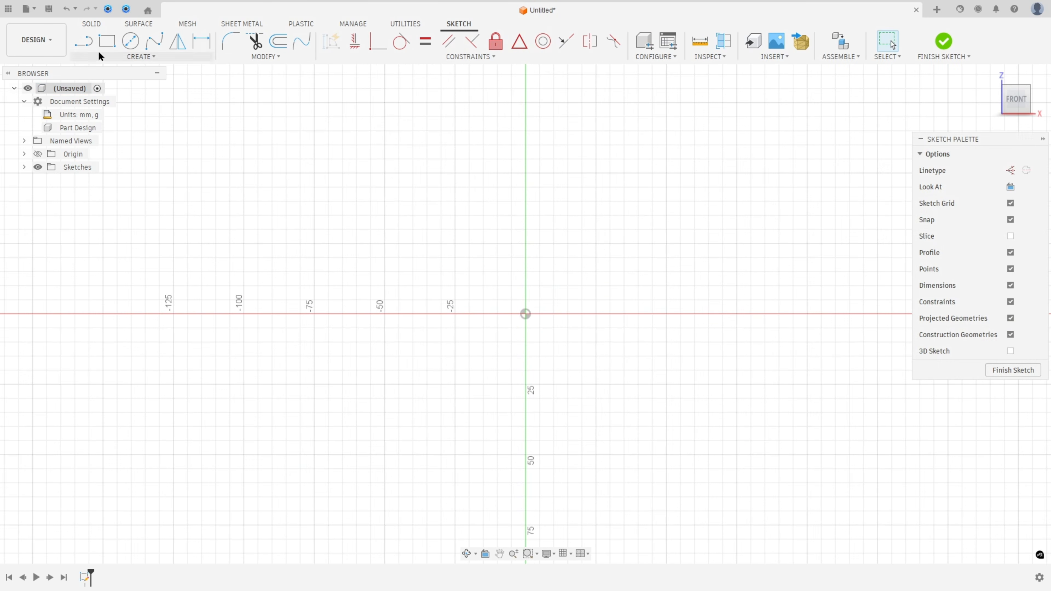
key("l")
middle_click_drag(724, 277, 461, 267)
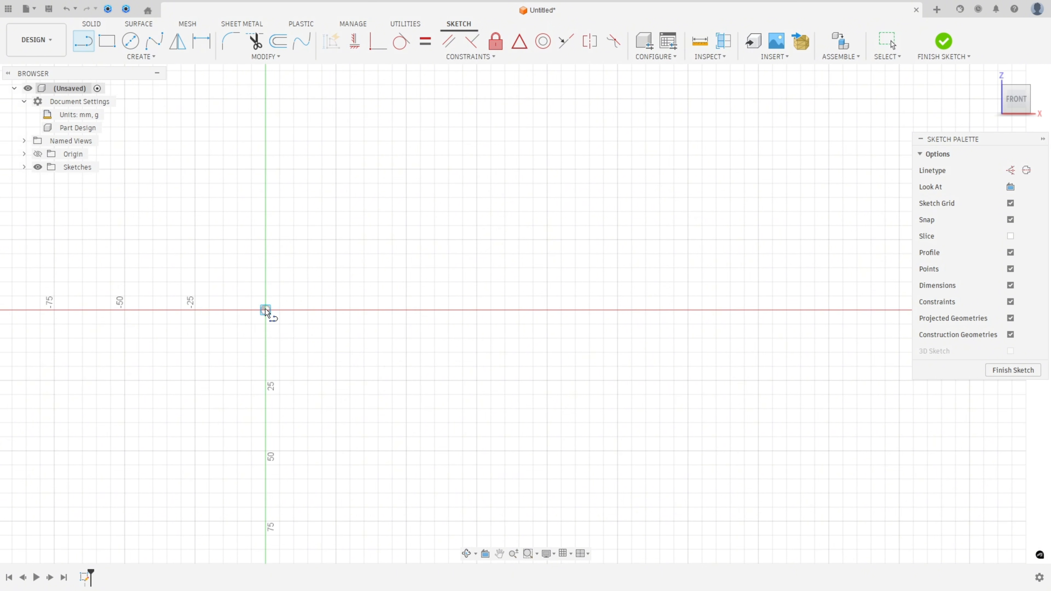
left_click(265, 310)
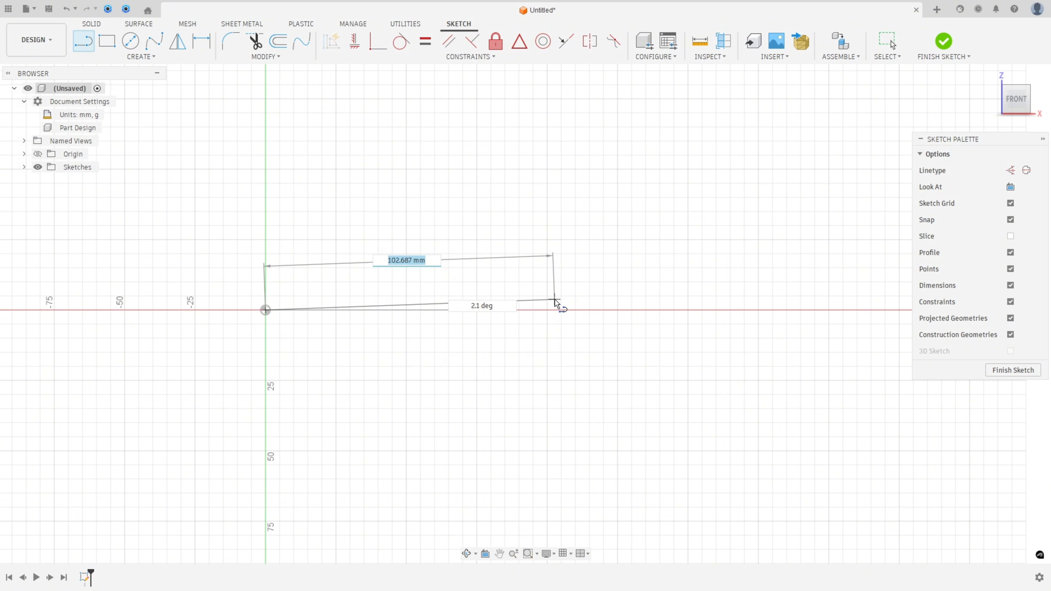
type("96")
key("Tab")
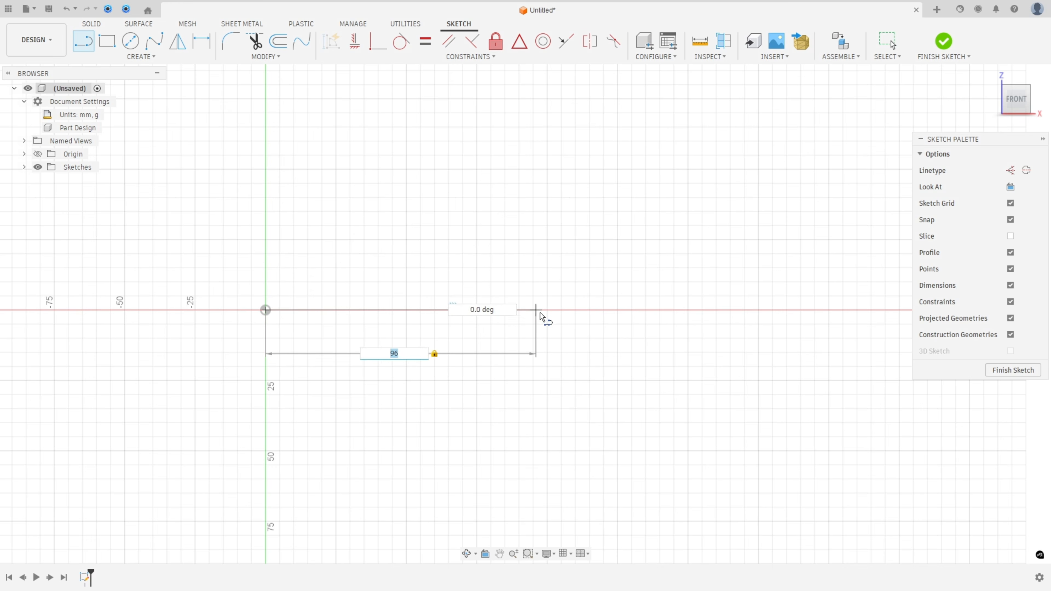
left_click(539, 313)
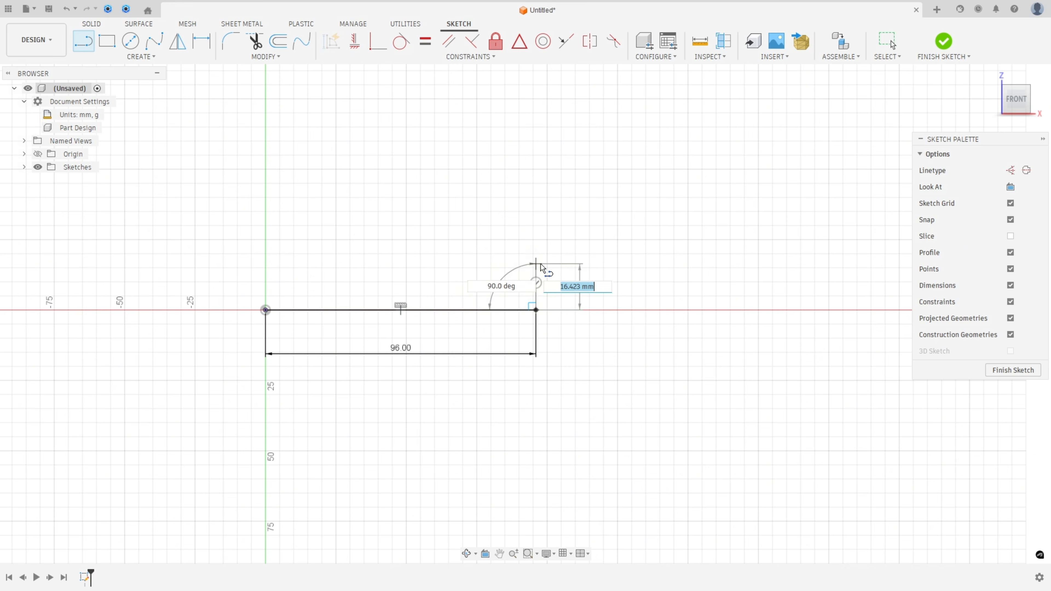
- Continue the profile with a 5.5 mm vertical line up from the baseline's far end and a 9 mm horizontal line back towards the origin
type("5,5")
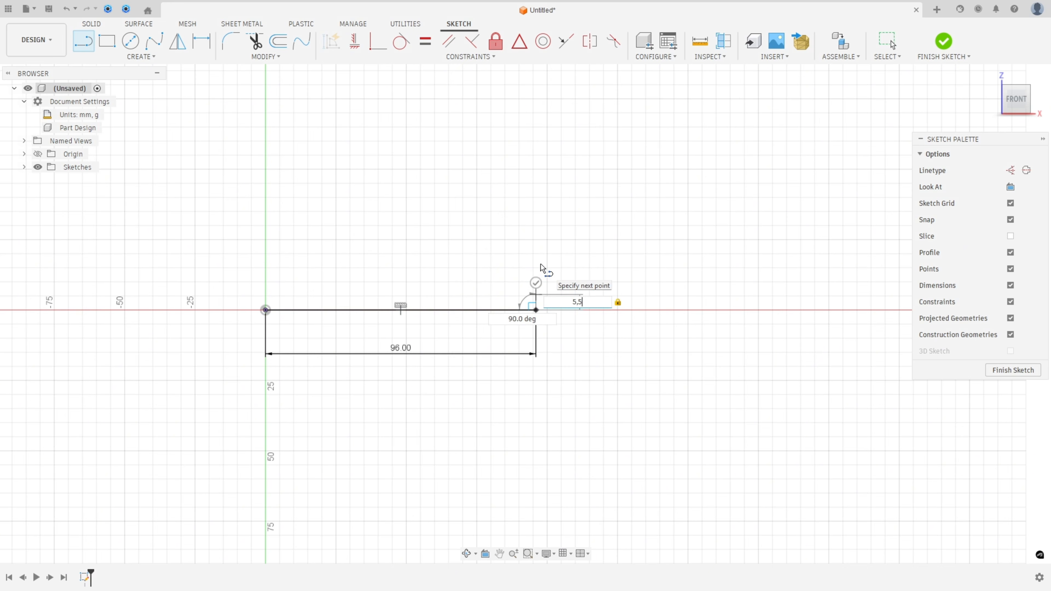
key("Return")
scroll(537, 265, "up", 3)
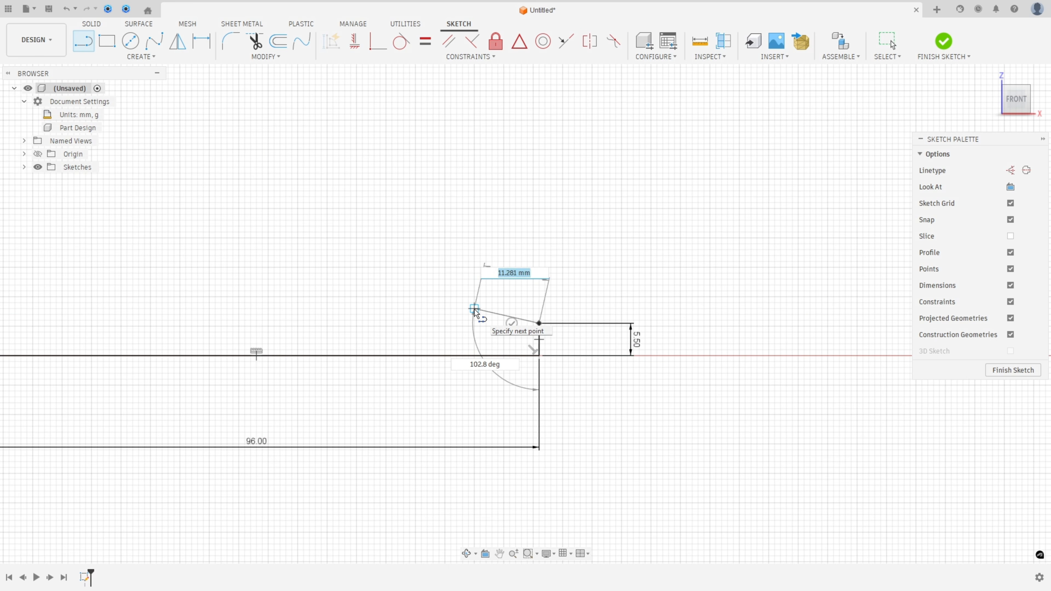
type("9")
key("Tab")
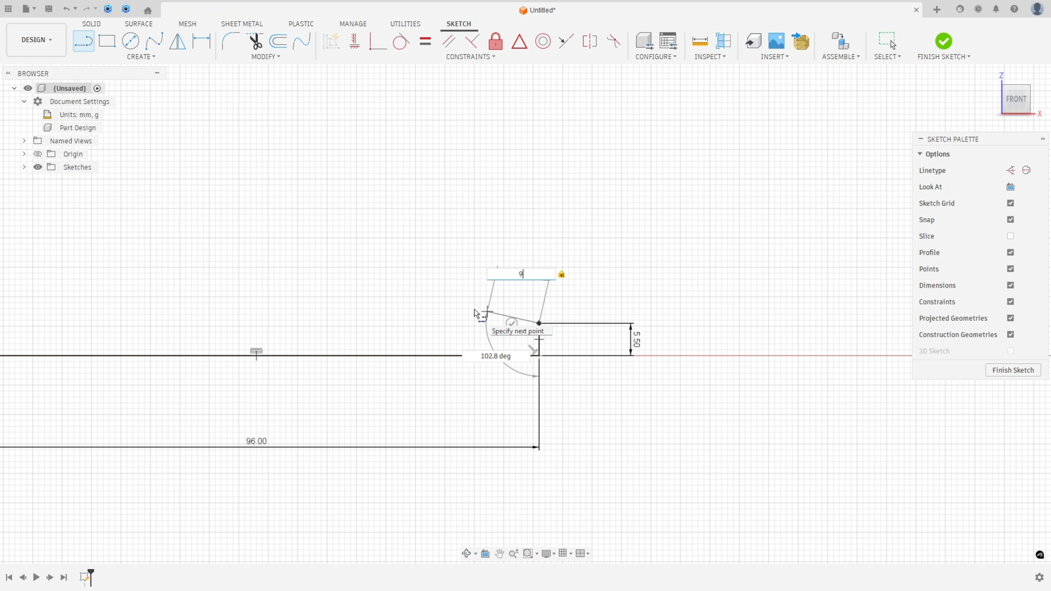
key("Return")
key("Escape")
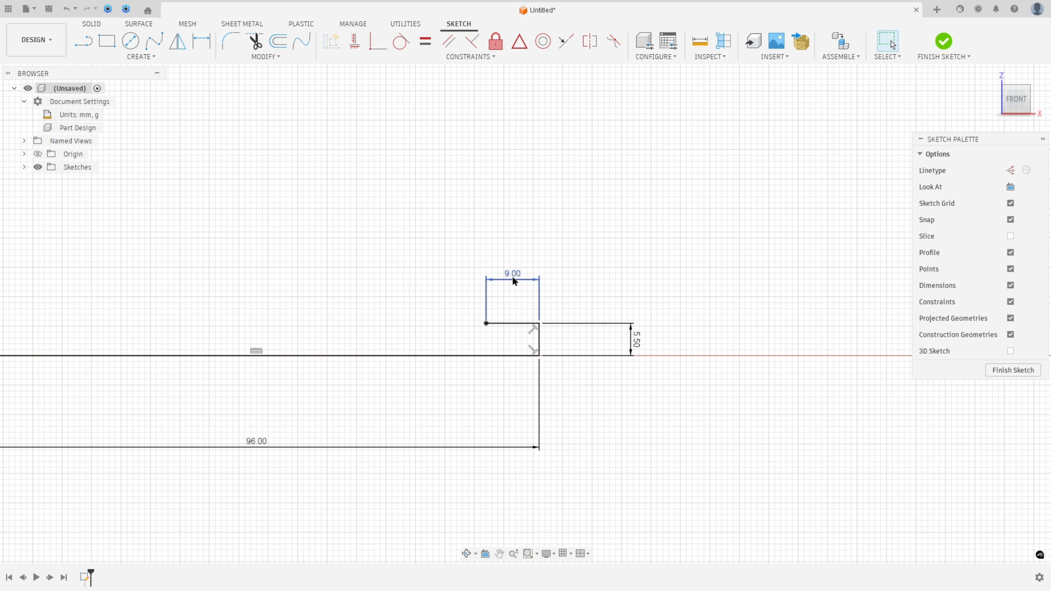
- Reposition the 9, 5.5 and 96 mm dimensions closer to their sketch lines
left_click_drag(512, 276, 518, 308)
left_click_drag(621, 341, 539, 341)
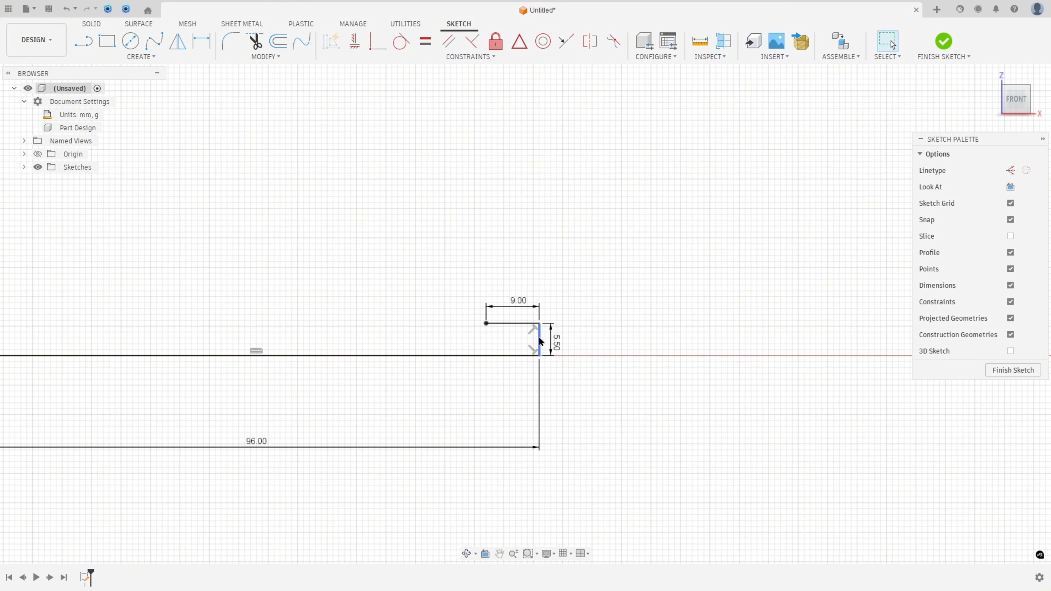
scroll(273, 418, "up", 3)
scroll(268, 416, "down", 4)
middle_click_drag(332, 415, 462, 426)
left_click_drag(387, 451, 388, 394)
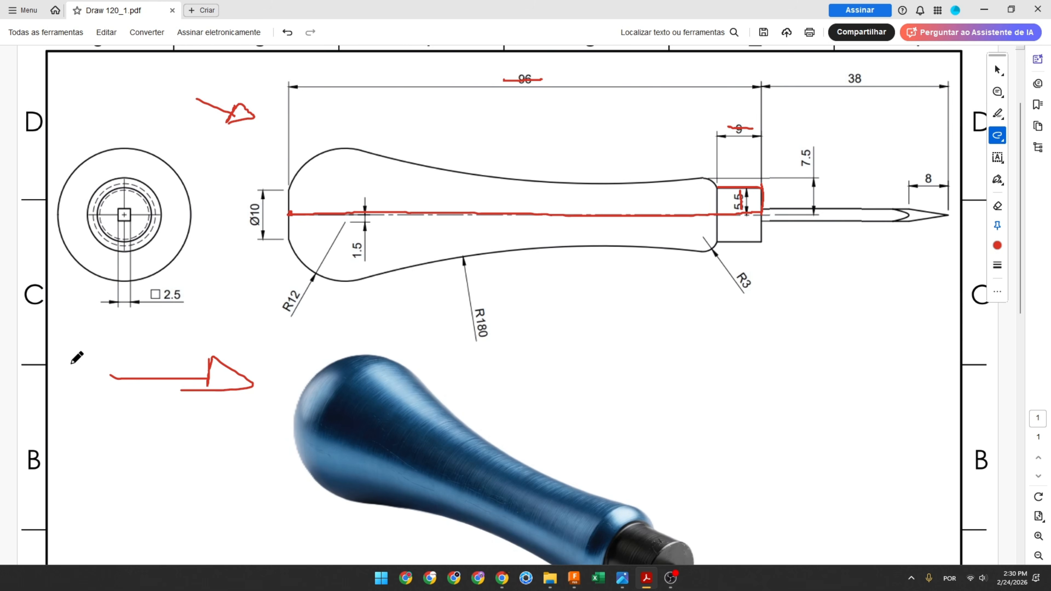
- Mark the Ø10 end face on the PDF drawing, and sketch a 5 mm vertical line up from the origin in Fusion
mouse_move(289, 214)
left_mouse_down()
mouse_move(287, 204)
mouse_move(256, 227)
left_mouse_up()
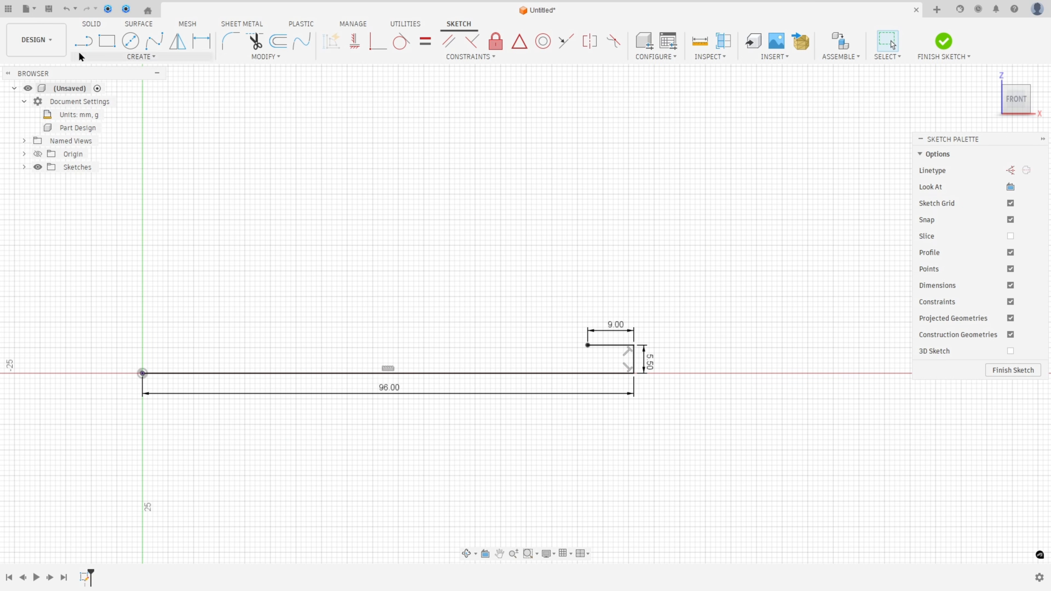
left_click(83, 41)
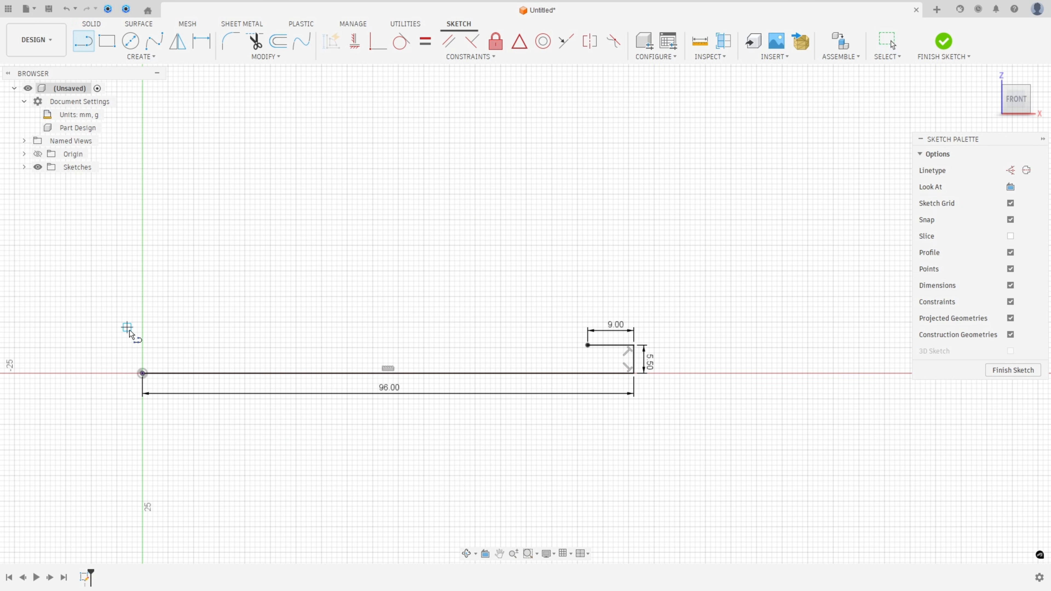
left_click(142, 374)
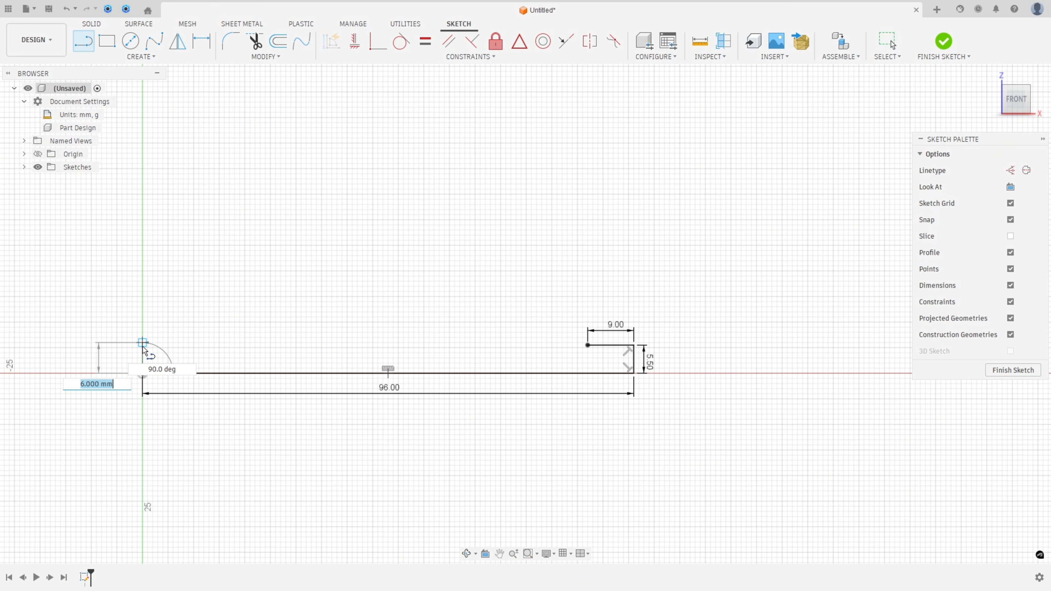
type("5")
key("Return")
key("Escape")
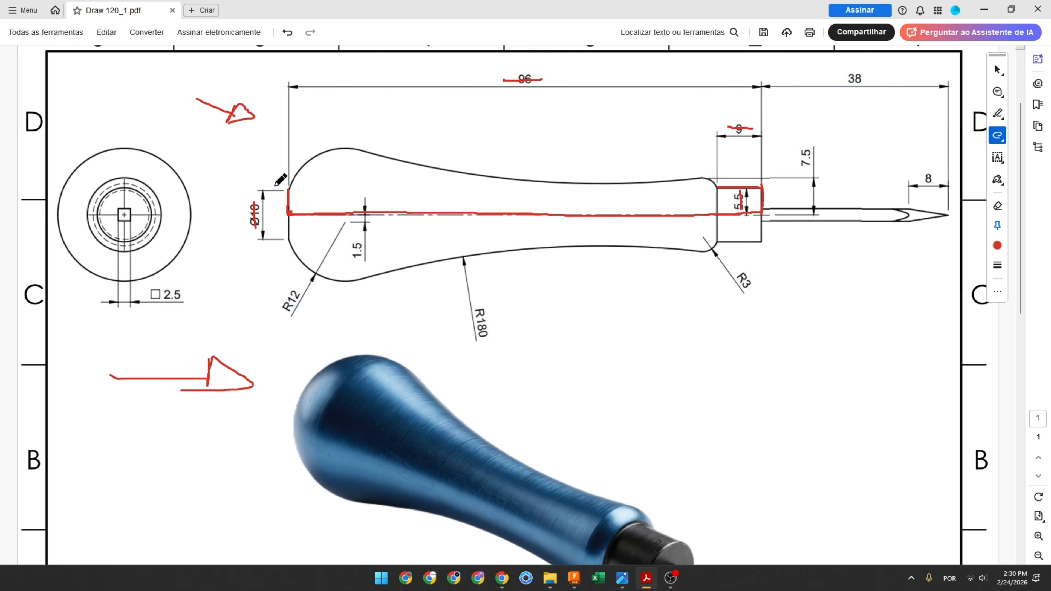
- Trace the handle's rounded end on the PDF drawing and mark its R12 radius and 1.5 centre offset
left_click_drag(288, 190, 293, 179)
left_click_drag(340, 152, 341, 151)
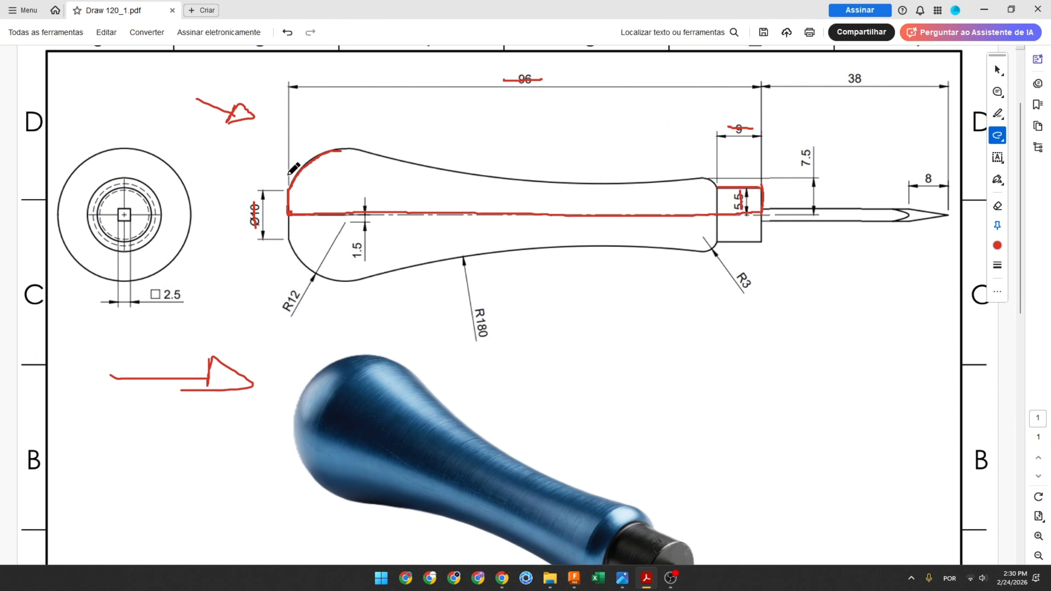
left_click_drag(277, 203, 285, 204)
left_click_drag(296, 289, 278, 317)
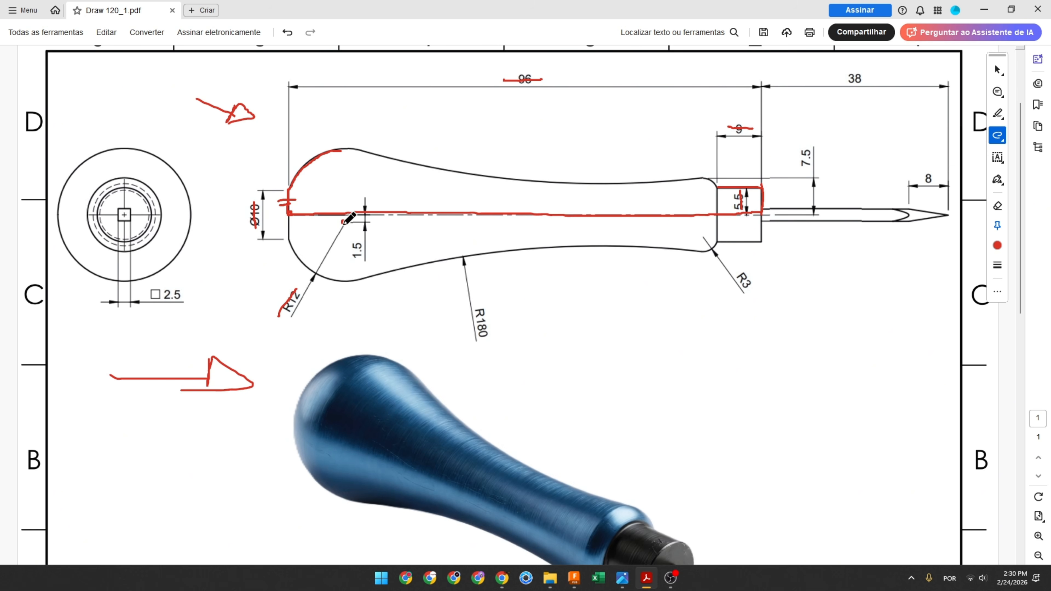
mouse_move(330, 213)
left_mouse_down()
mouse_move(350, 212)
mouse_move(355, 263)
left_mouse_up()
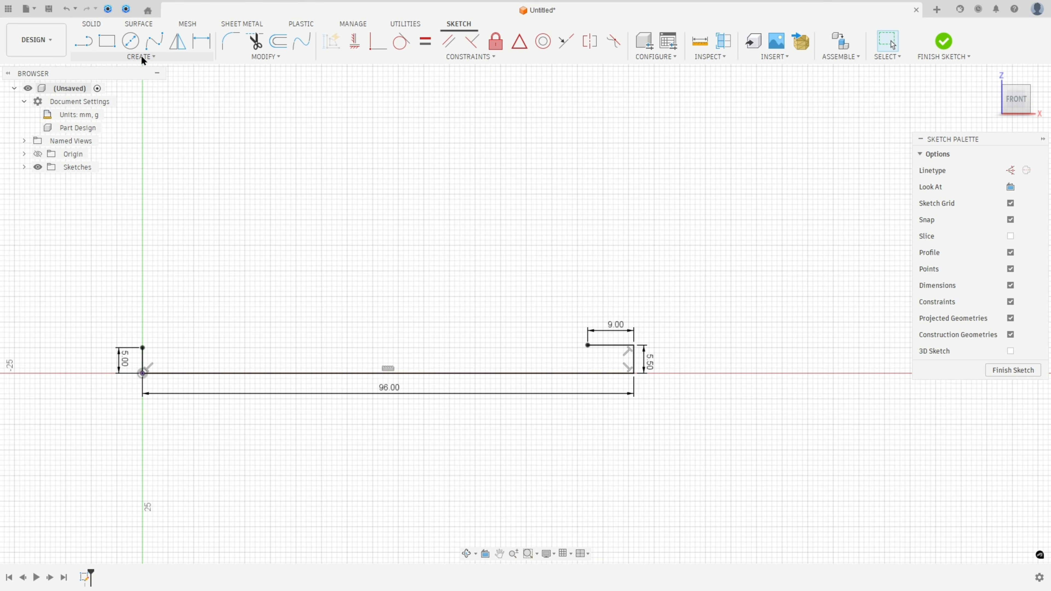
- Sketch a three-point arc in Fusion from the top of the 5 mm line, bulging upward and spanning about 13 mm
left_click(140, 56)
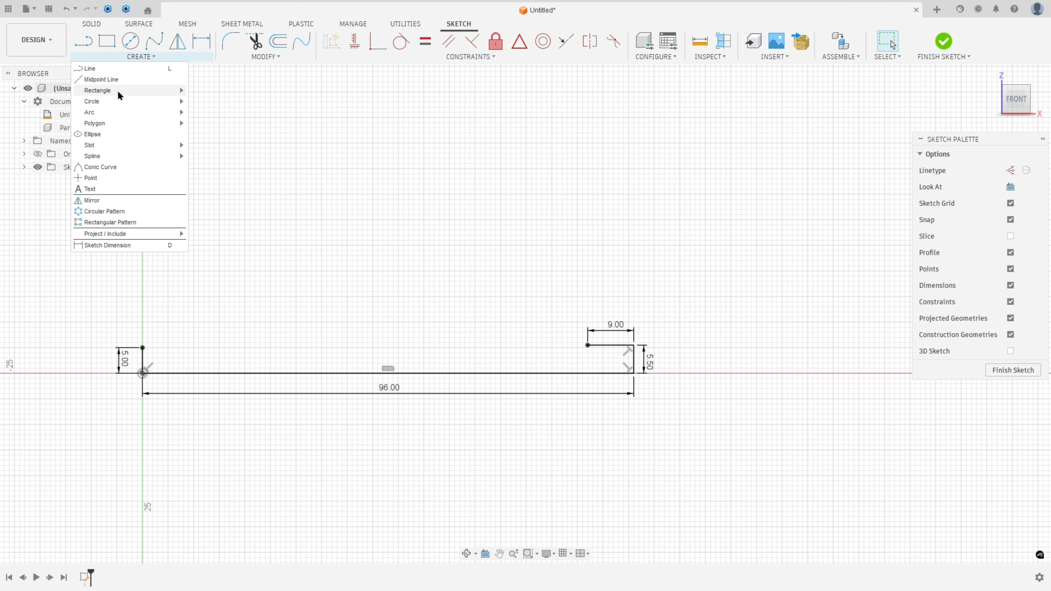
mouse_move(124, 112)
left_click(207, 110)
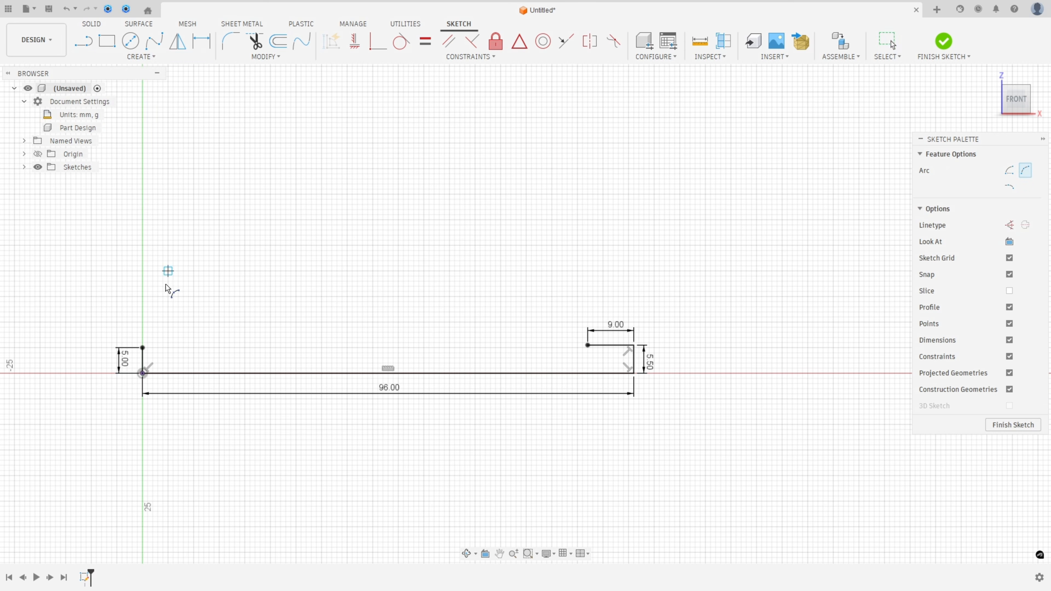
left_click(143, 348)
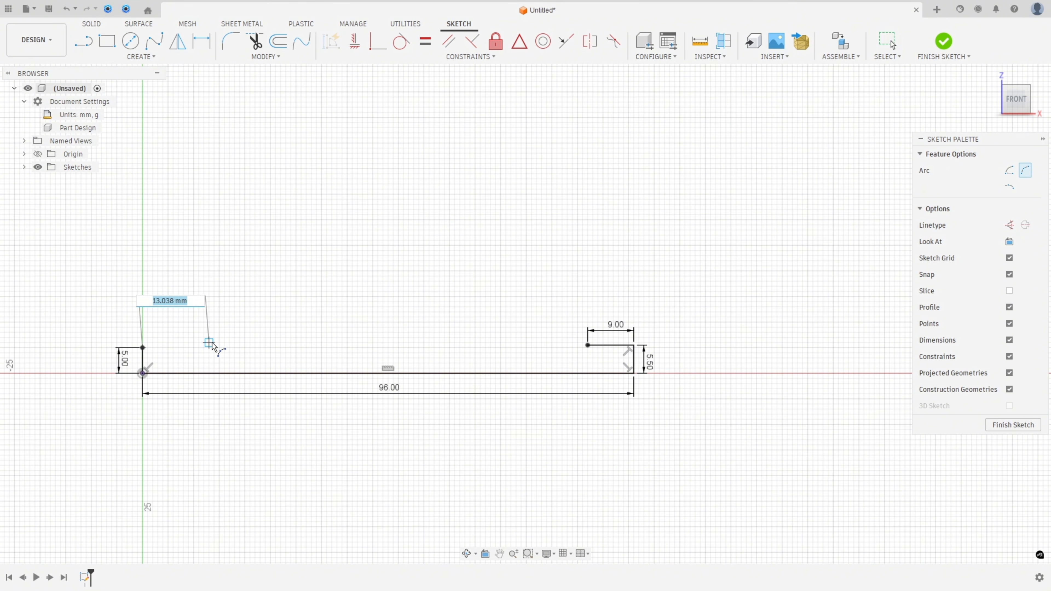
left_click(212, 341)
left_click(176, 322)
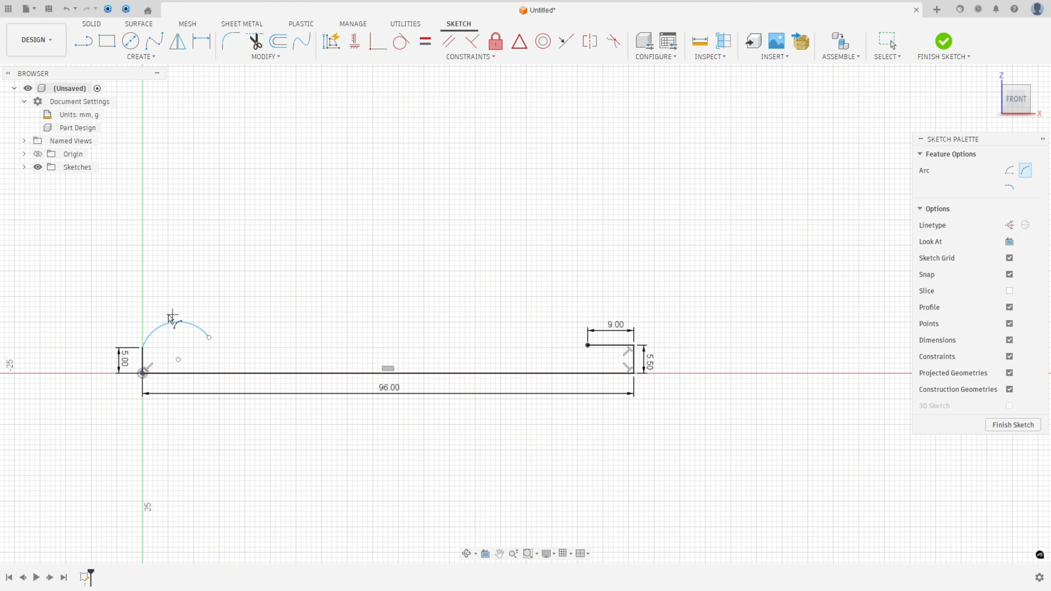
scroll(171, 319, "up", 2)
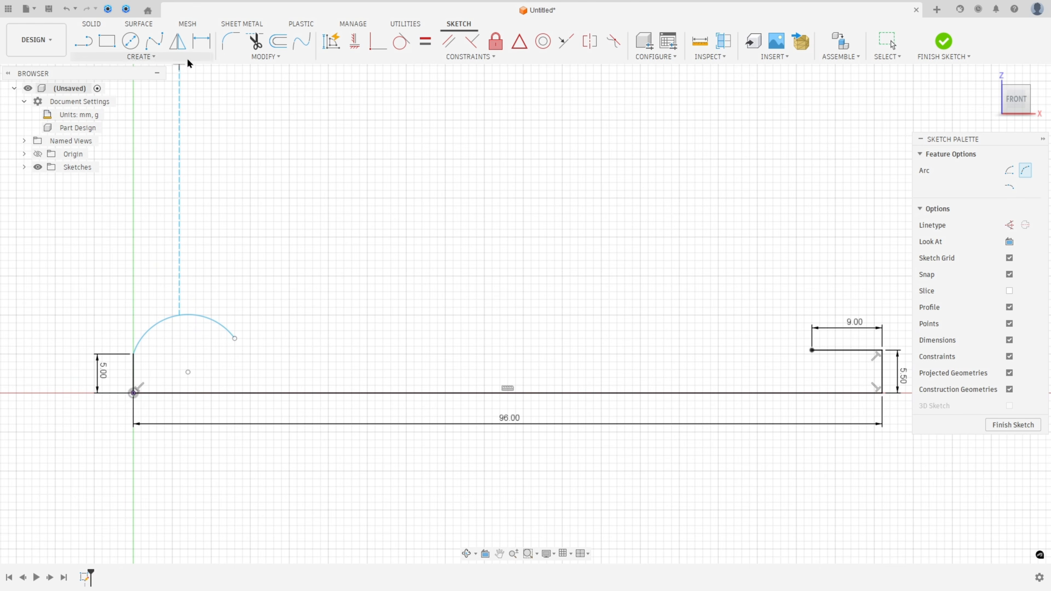
key("Escape")
- Dimension the arc's centre point 1.5 mm from the horizontal baseline
left_click(202, 41)
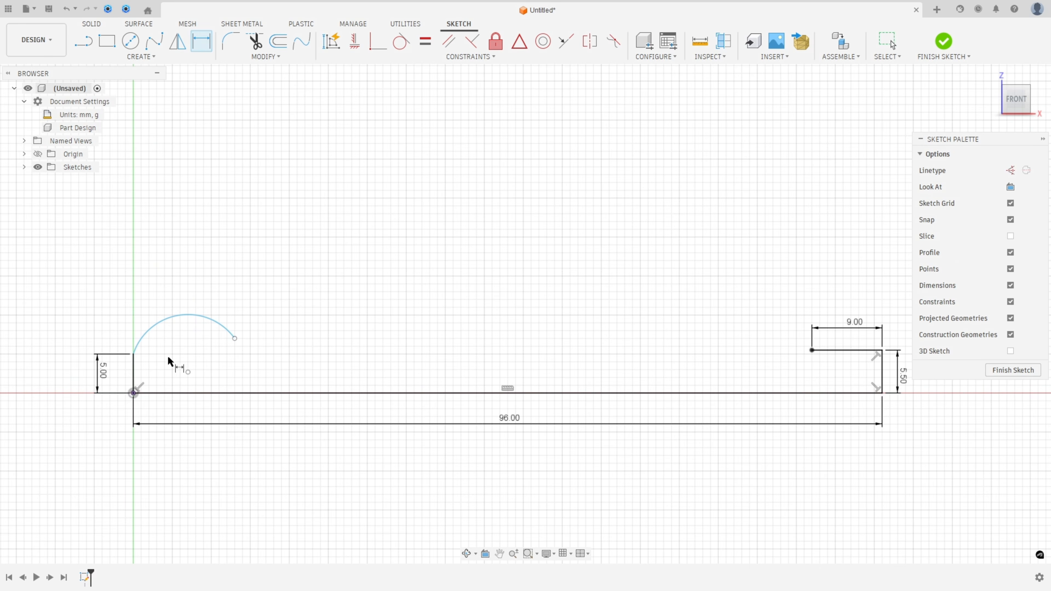
left_click(189, 374)
left_click(189, 398)
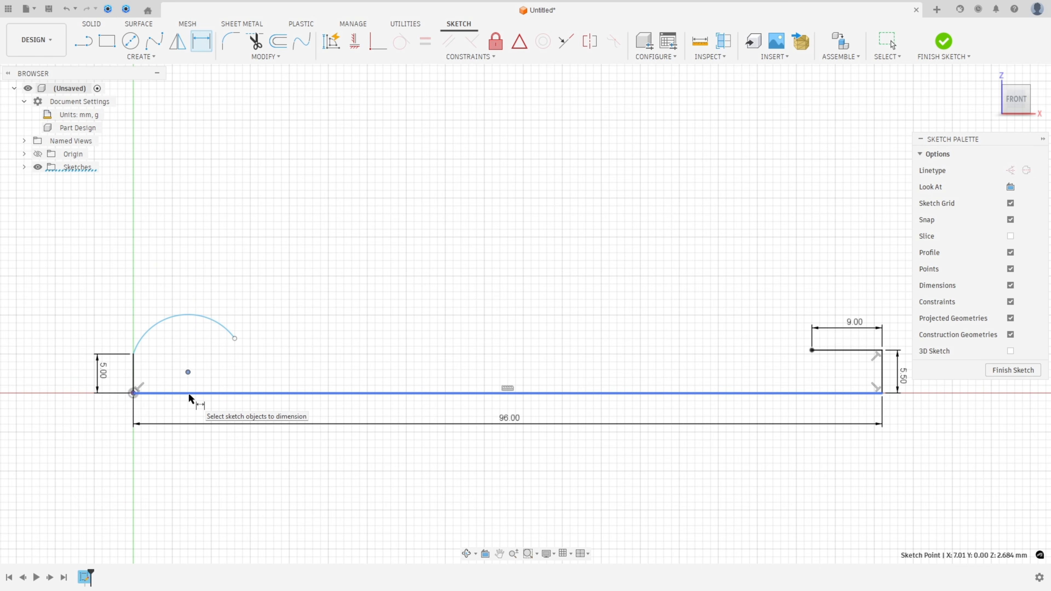
left_click(185, 407)
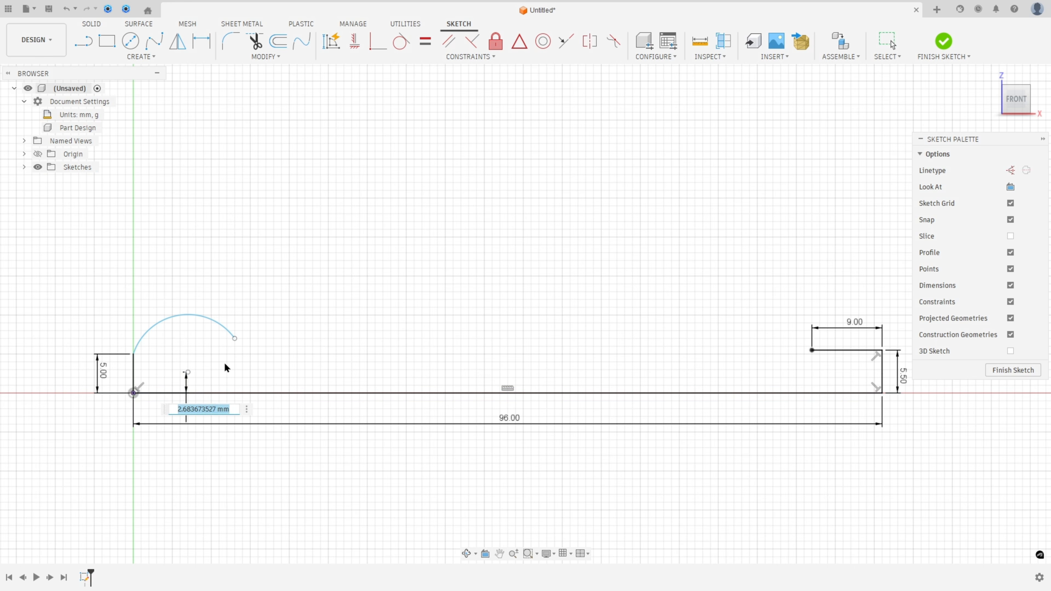
type("1.5")
key("Return")
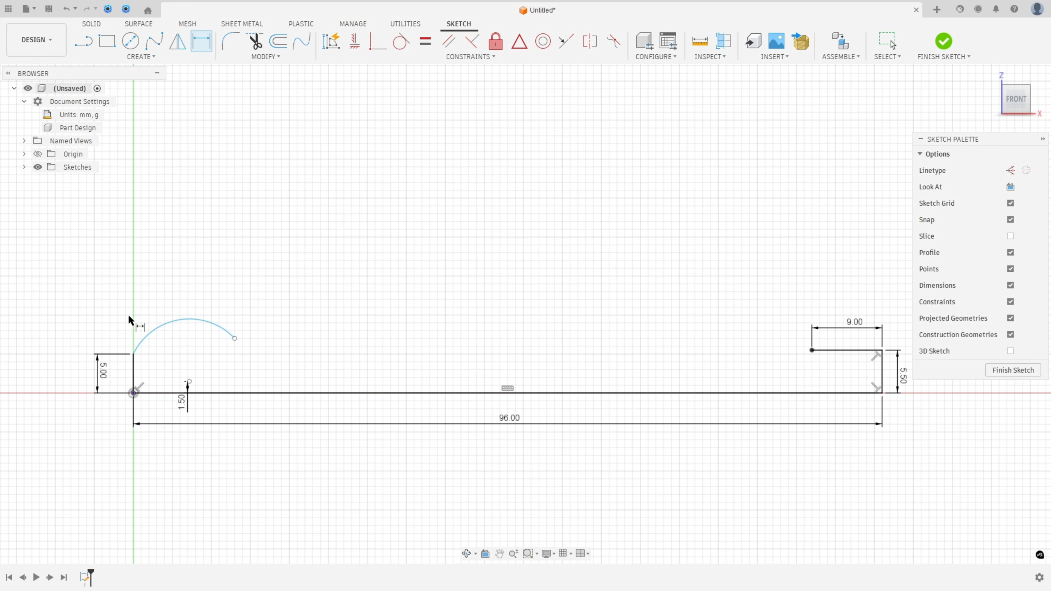
- Set the radius of the arc at the handle's rounded end to 12 mm
left_click(155, 328)
left_click(110, 261)
type("12")
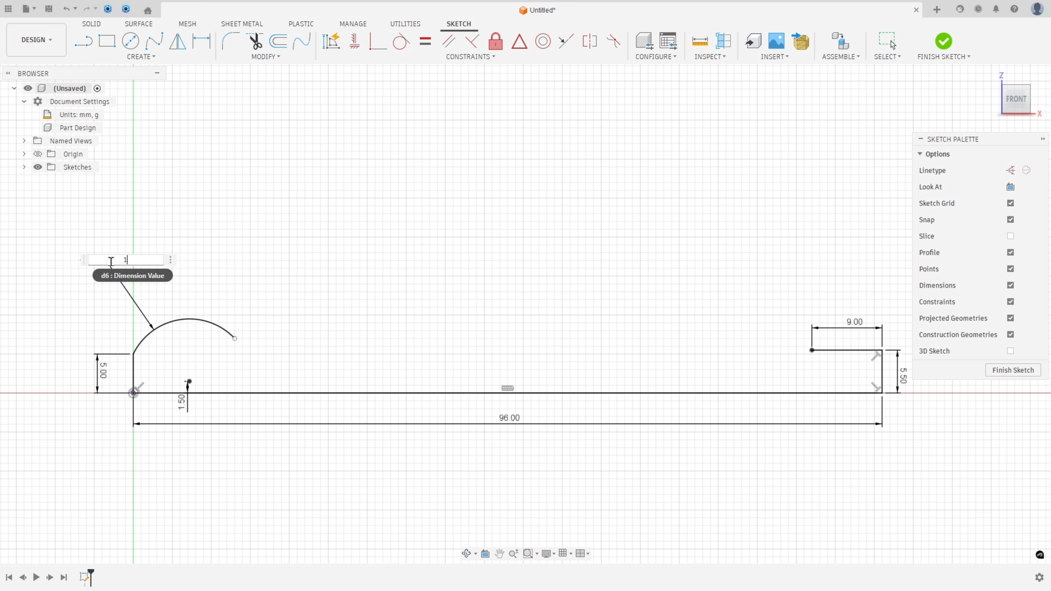
key("Return")
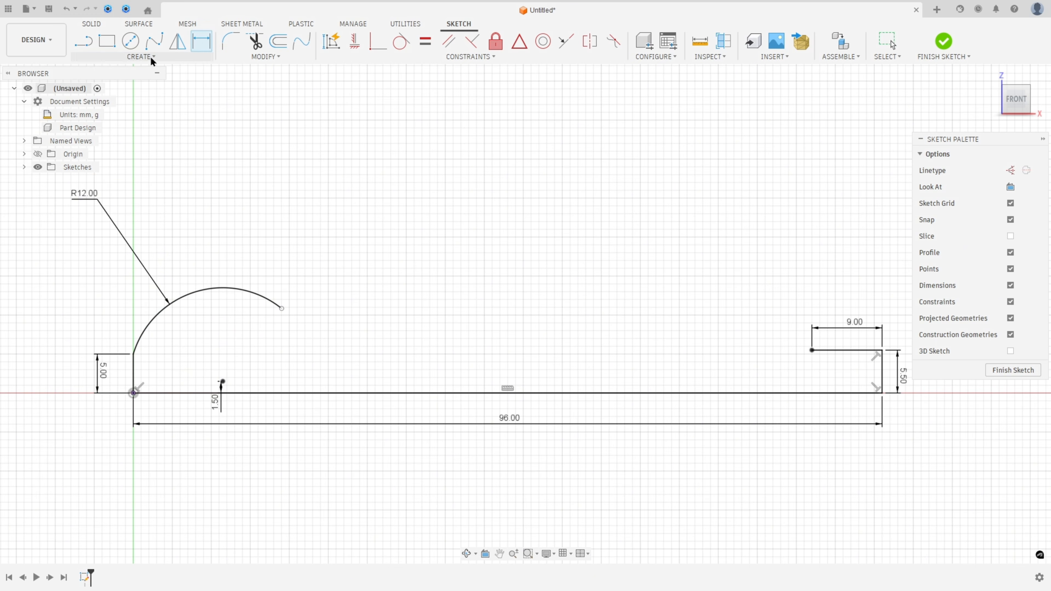
- Start a three-point arc, and on the PDF drawing trace the handle's concave and small end curves and mark their R180 and R3 radii
left_click(141, 57)
left_click(207, 112)
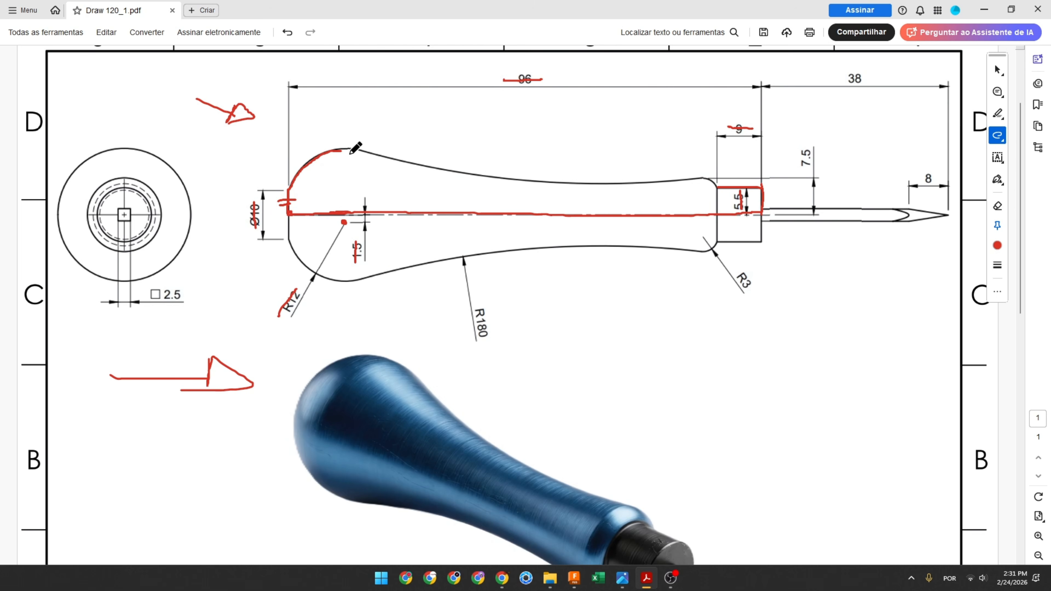
mouse_move(352, 152)
left_mouse_down()
mouse_move(564, 184)
mouse_move(703, 181)
left_mouse_up()
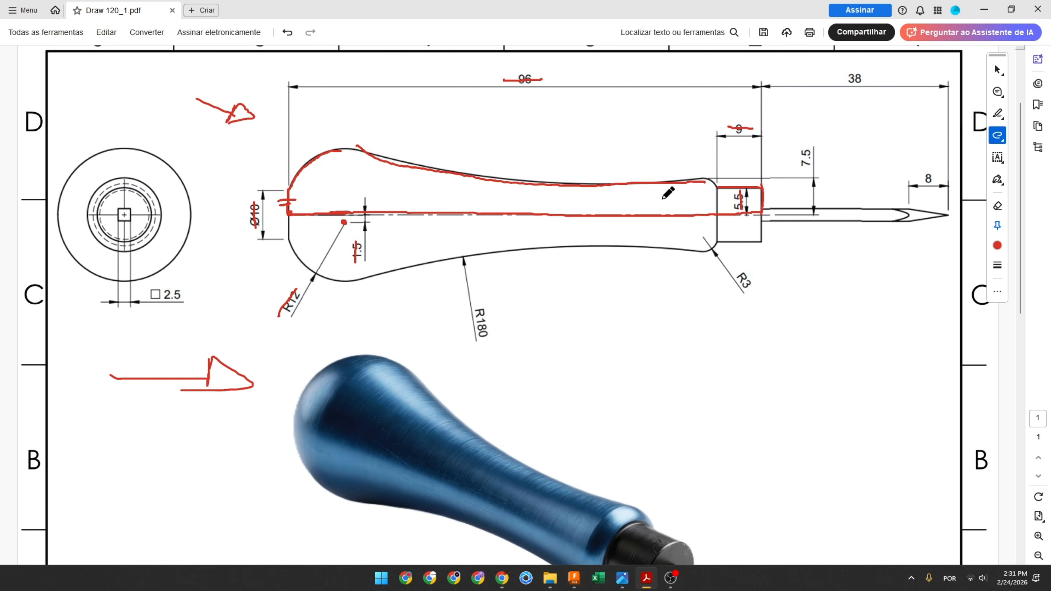
left_click_drag(479, 305, 480, 335)
left_click_drag(702, 177, 713, 181)
left_click_drag(738, 272, 750, 290)
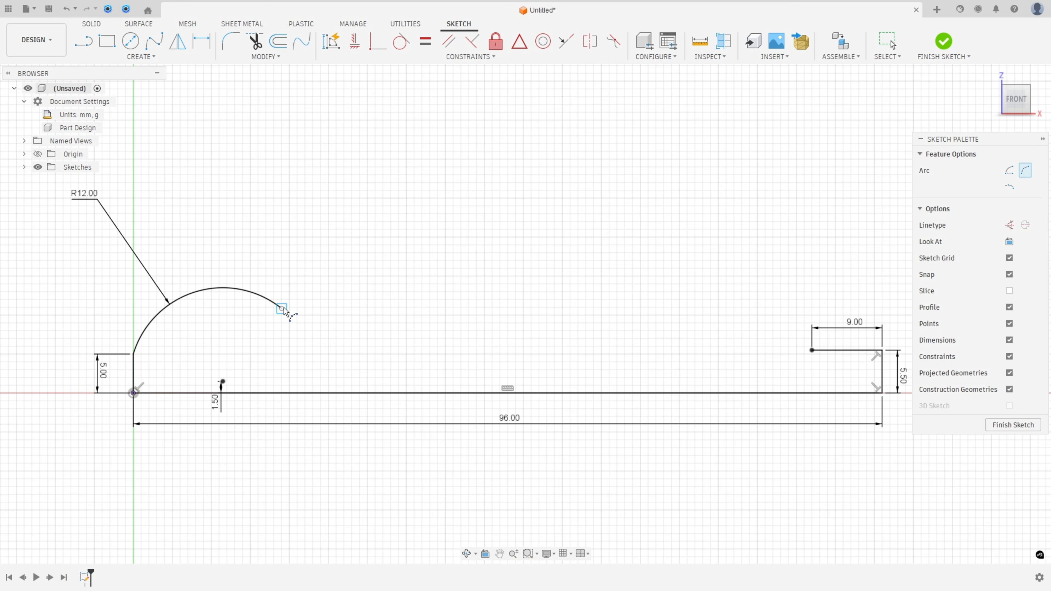
- In Fusion, sketch a concave arc of about 100 mm radius from the R12 arc's end, joined by a small convex arc to the 9 mm line
left_click(281, 308)
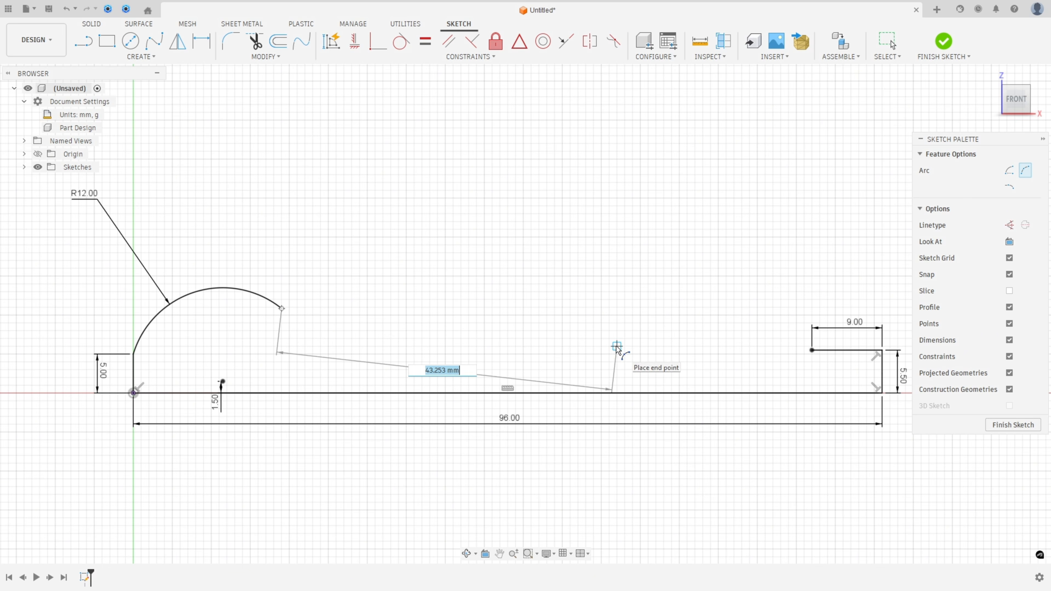
left_click(780, 338)
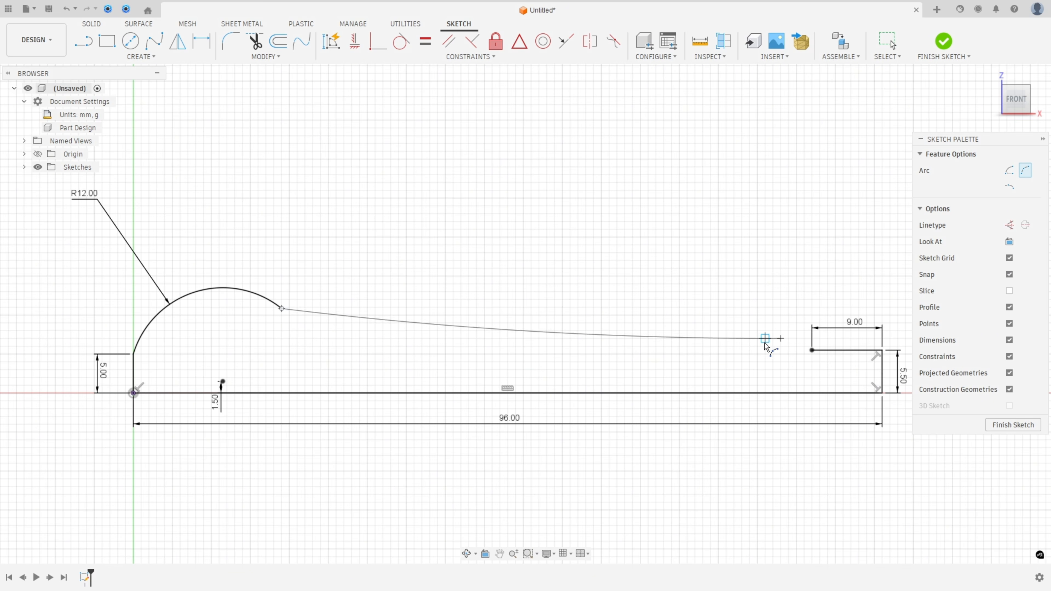
left_click(751, 348)
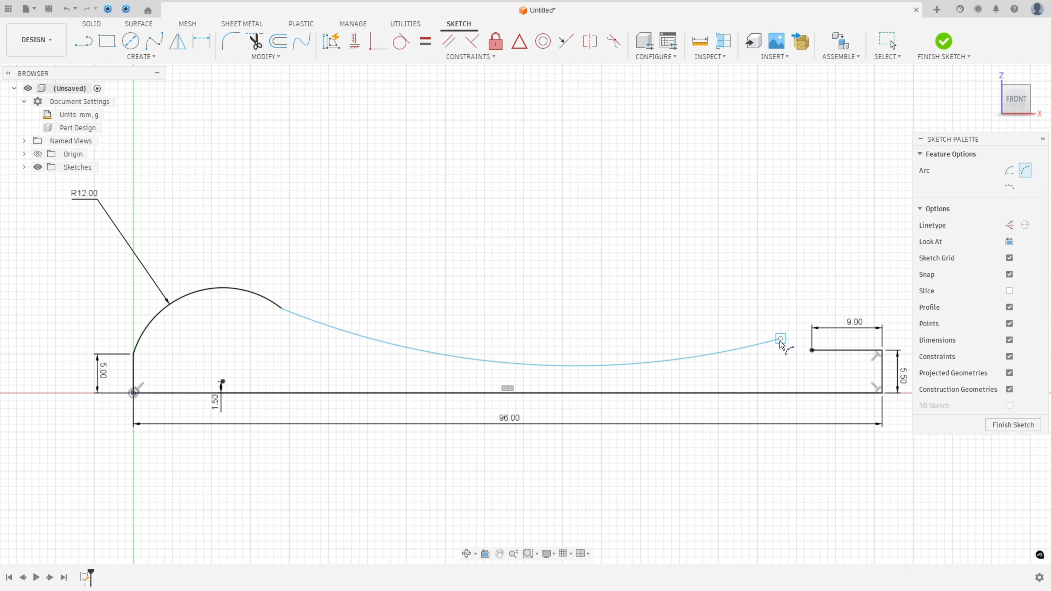
left_click(811, 351)
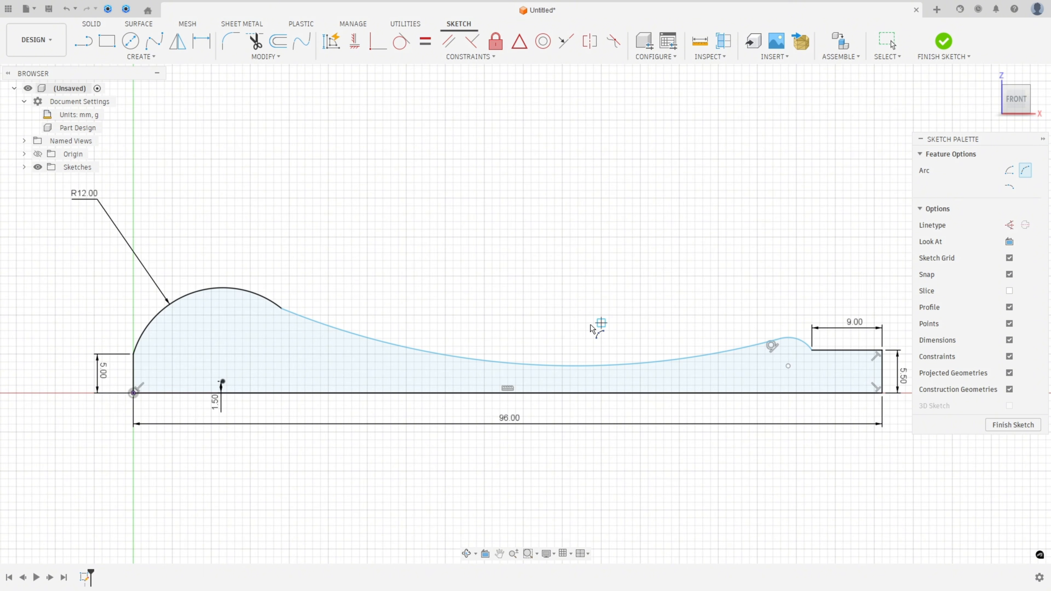
- Make the long concave arc tangent to the R12 arc at the handle's rounded end
left_click(400, 42)
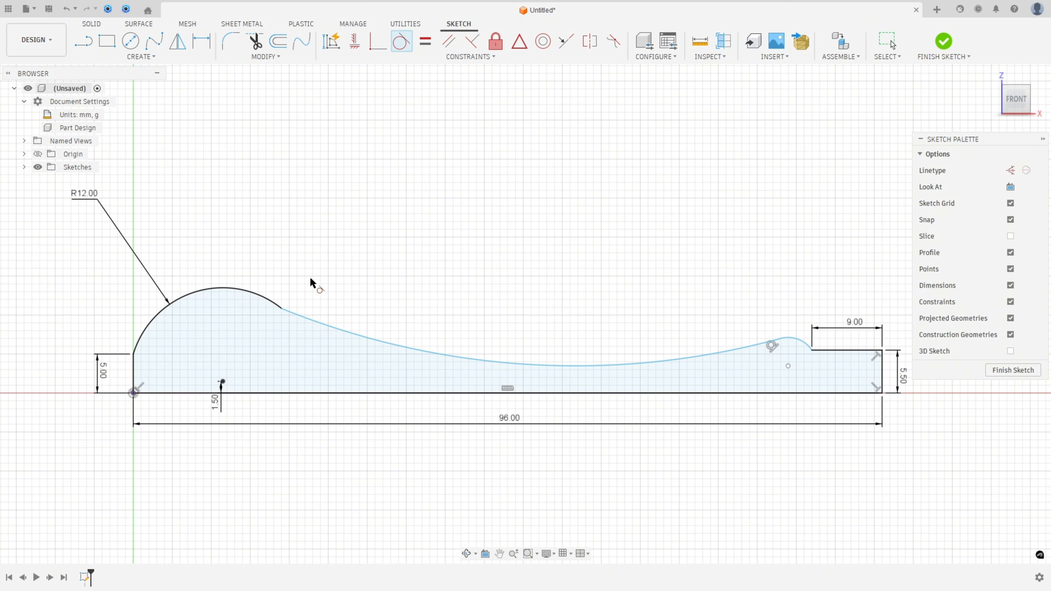
left_click(303, 317)
left_click(269, 299)
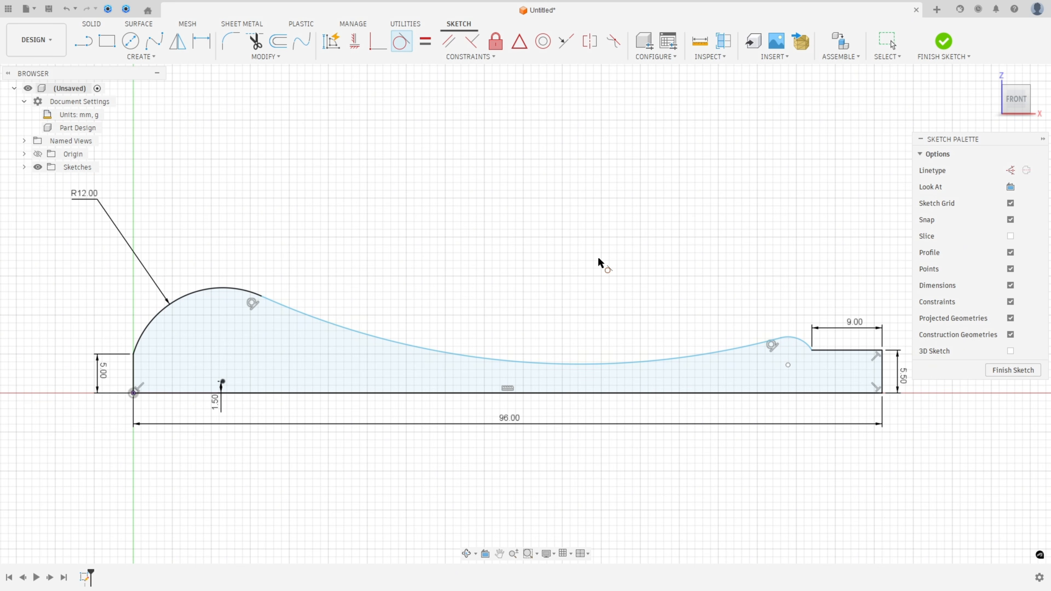
- Dimension the long concave arc of the handle profile with a 180 mm radius
left_click(202, 41)
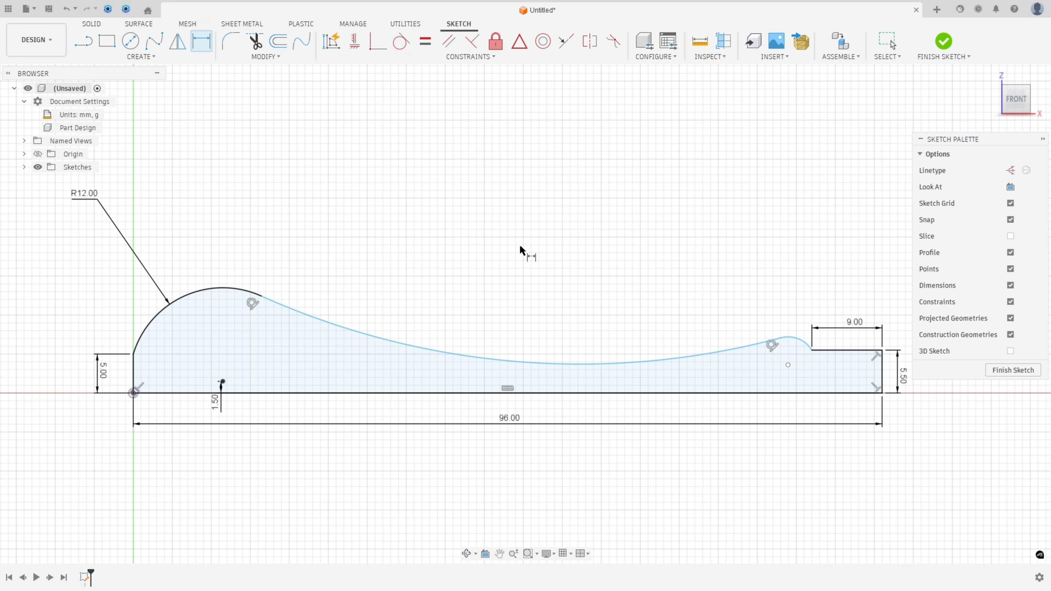
left_click(538, 363)
left_click(537, 323)
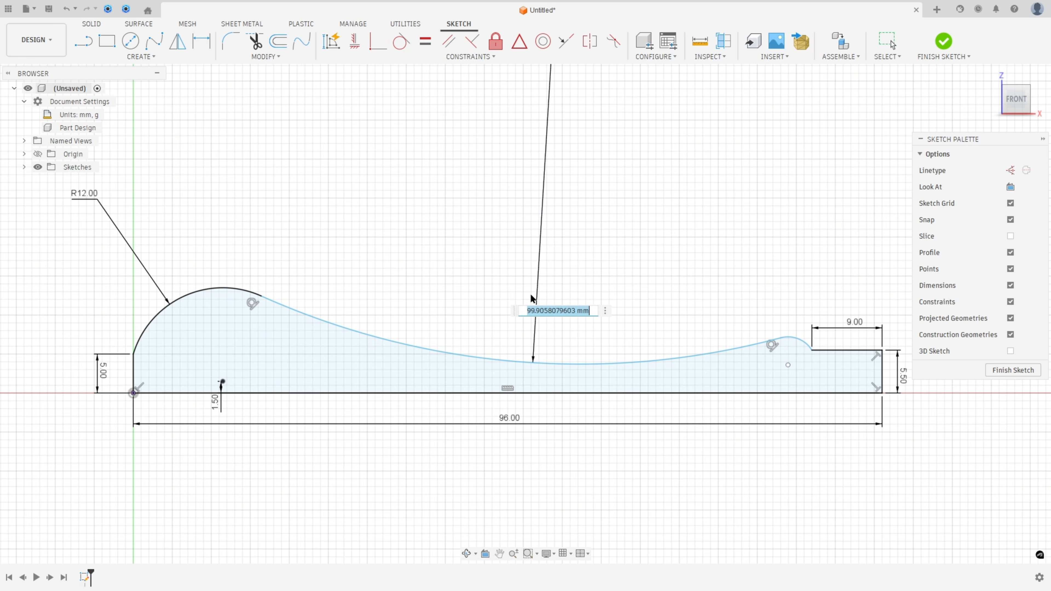
type("180")
key("Return")
- Dimension the small convex arc beside the 9 mm line with a 3 mm radius
left_click(795, 336)
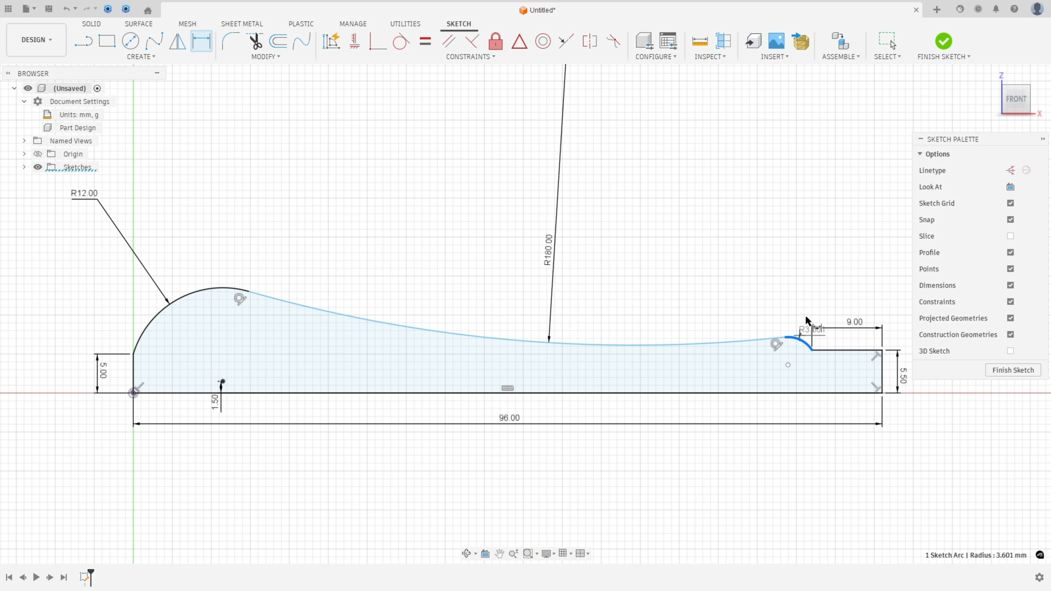
left_click(825, 270)
type("3")
key("Return")
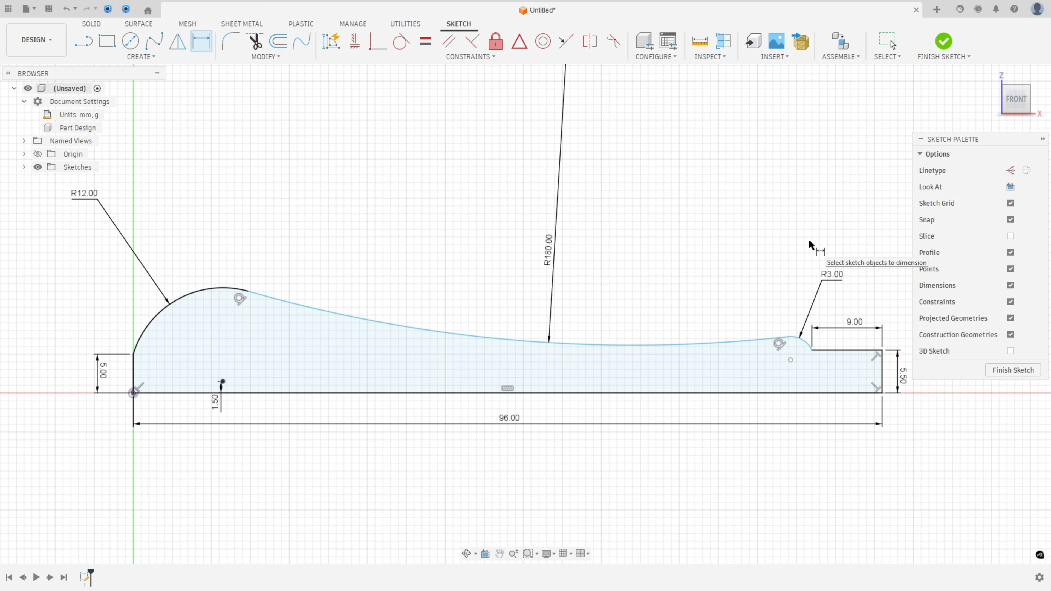
- Switch to the PDF drawing and mark the crest of the R3 curve and its 7.5 height dimension
key("alt+Tab")
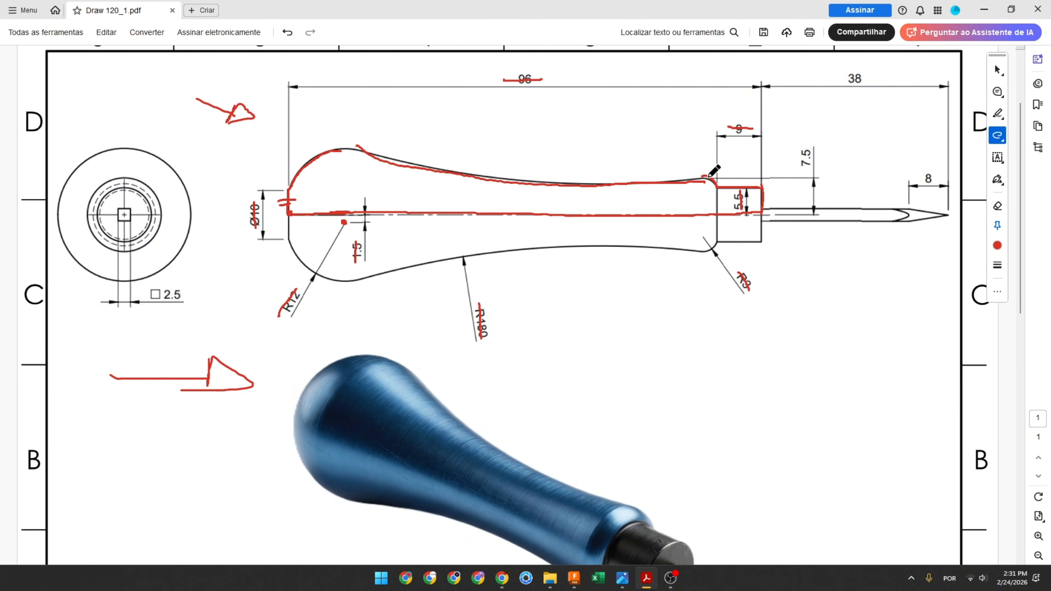
left_click_drag(702, 176, 713, 177)
left_click_drag(805, 146, 804, 178)
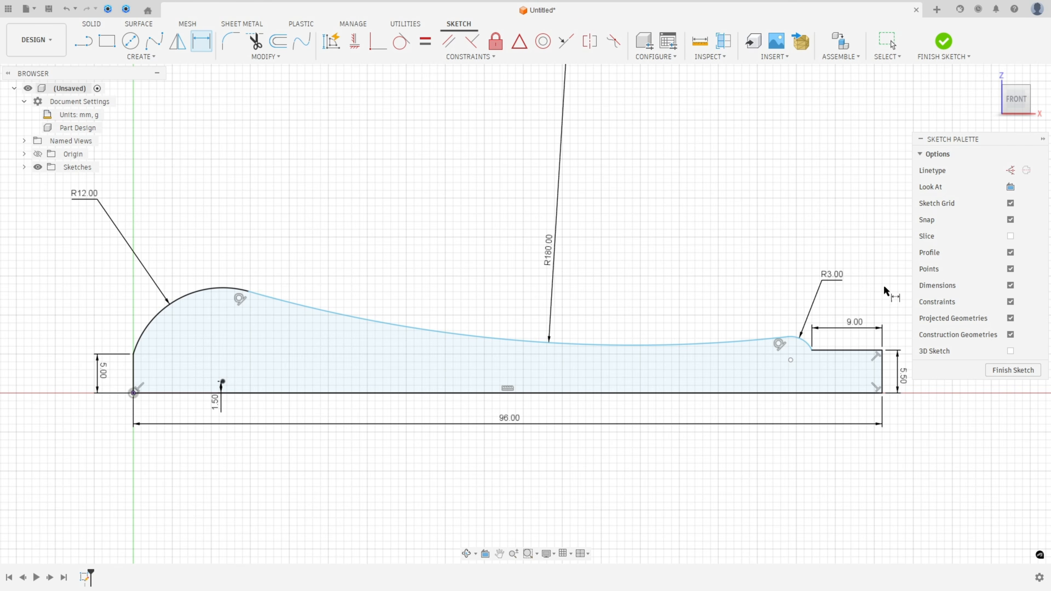
- Back in Fusion, dimension the R3 arc's tangent crest 7.5 mm from the horizontal baseline, using the arc tangent pick option
scroll(884, 288, "up", 3)
mouse_move(832, 289)
middle_mouse_down()
mouse_move(549, 242)
mouse_move(570, 240)
middle_mouse_up()
right_click(488, 275)
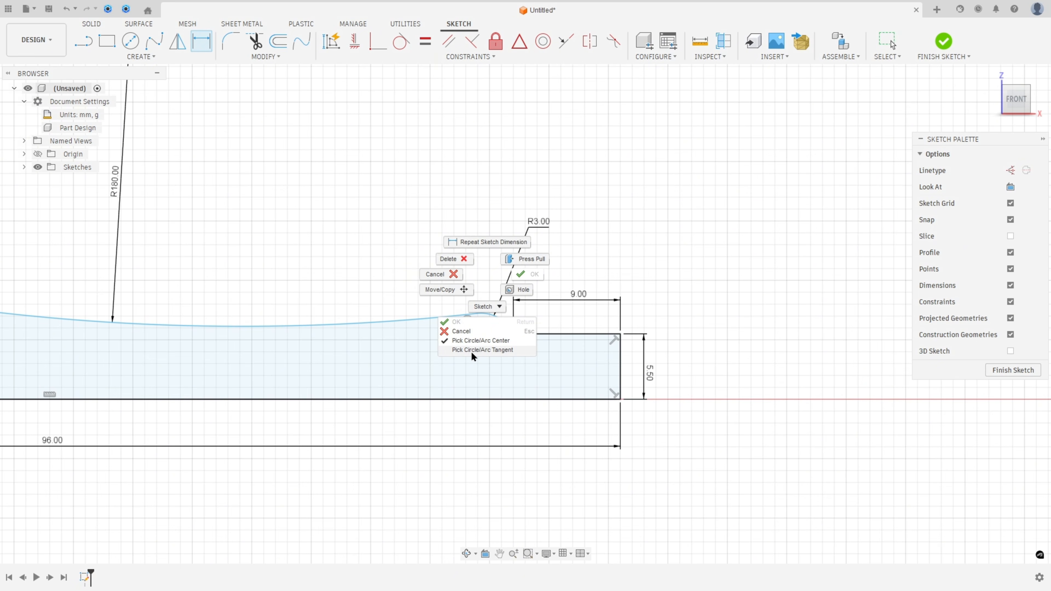
left_click(487, 349)
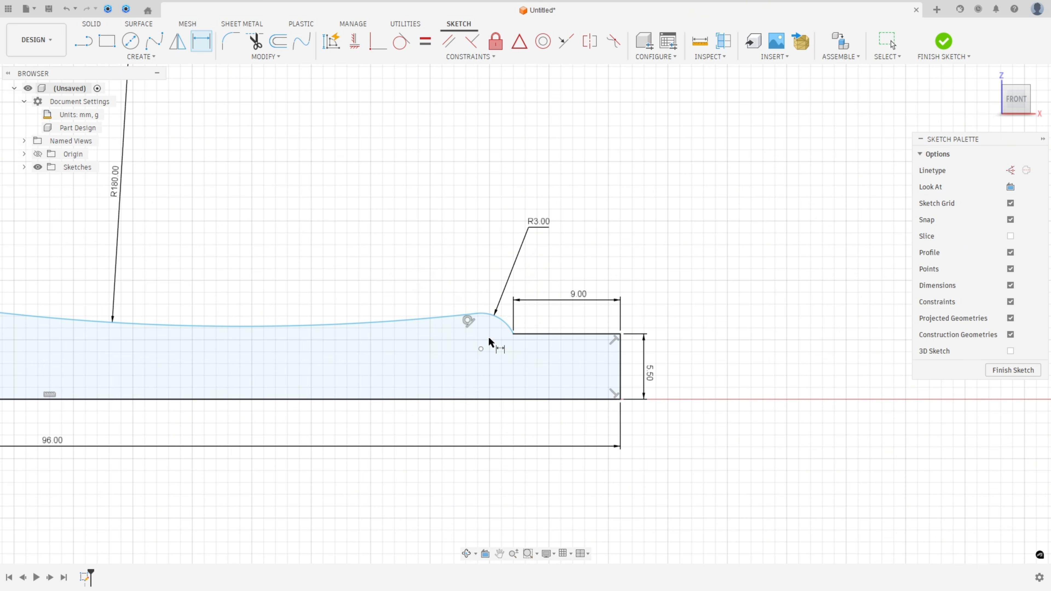
left_click(484, 316)
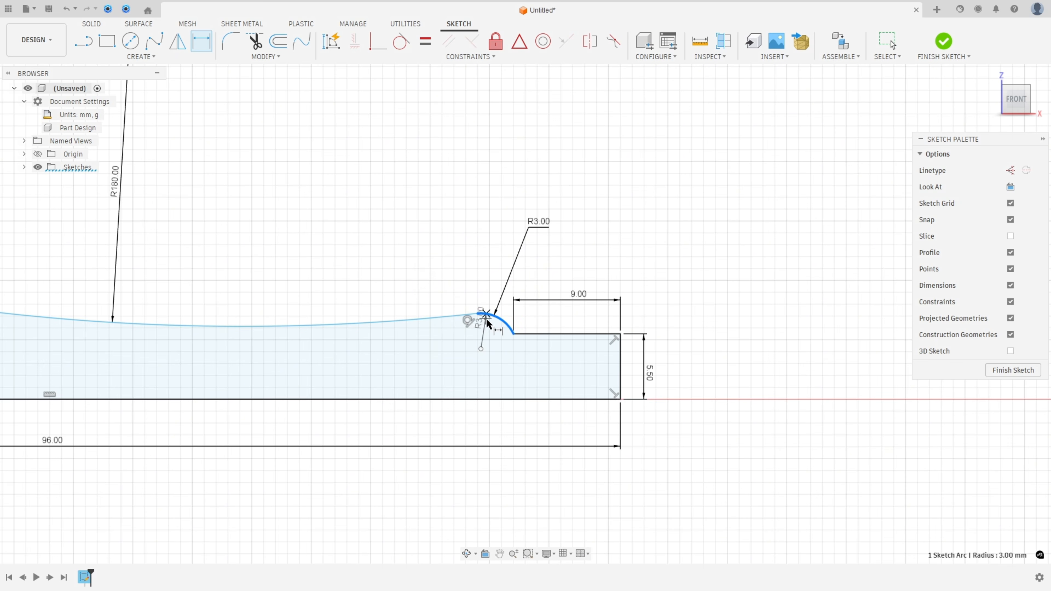
left_click(480, 400)
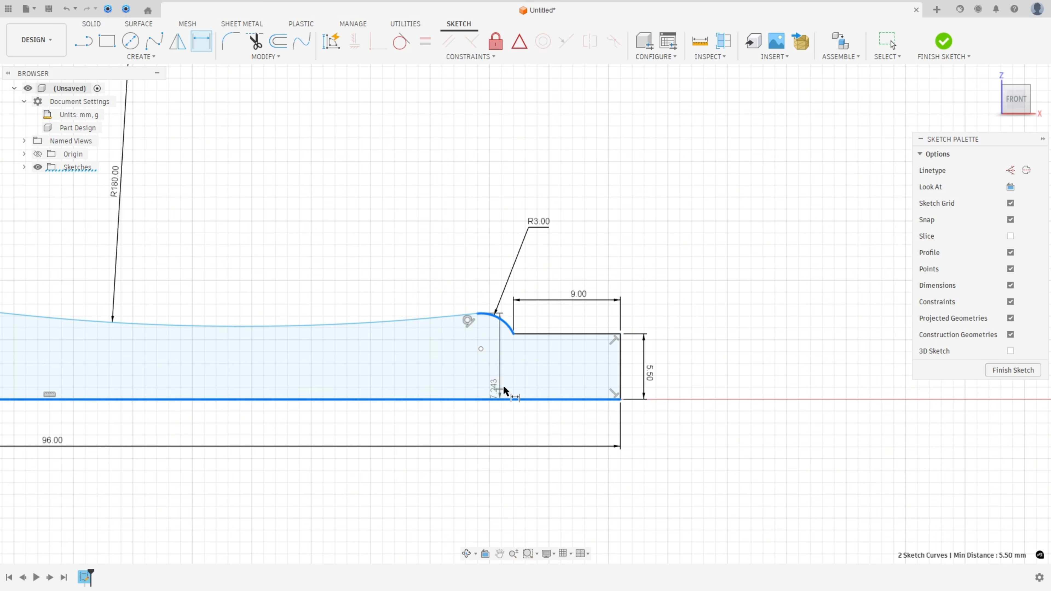
left_click(727, 358)
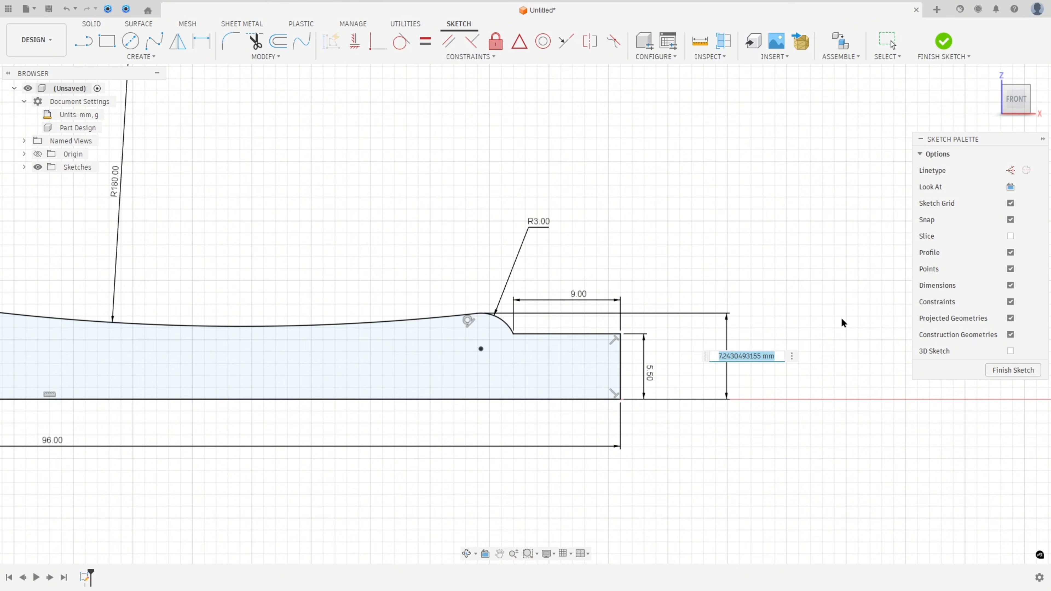
type("7,5")
key("Return")
- Finish the sketch and revolve the handle profile 360 degrees about its 96 mm baseline as a new body
scroll(455, 320, "down", 6)
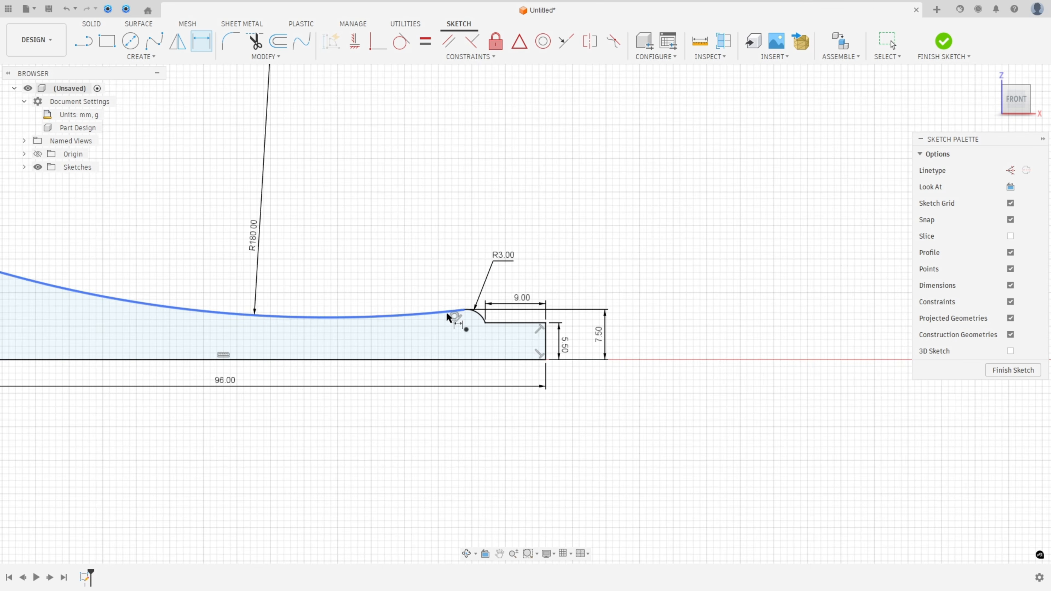
scroll(383, 327, "down", 2)
middle_click_drag(372, 290, 450, 354)
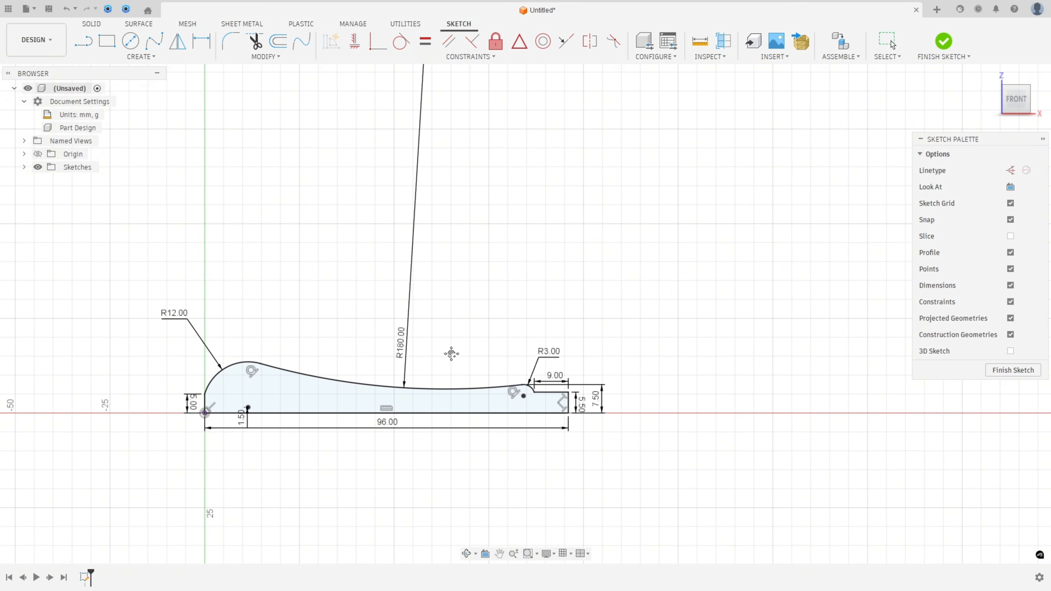
scroll(421, 342, "up", 1)
scroll(455, 339, "up", 2)
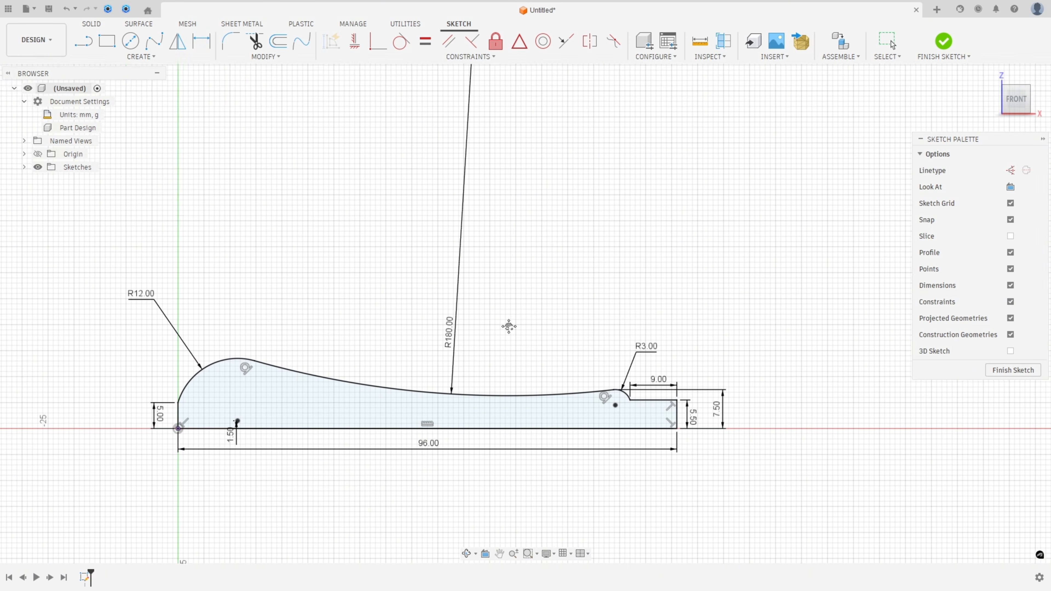
left_click(947, 41)
left_click(131, 42)
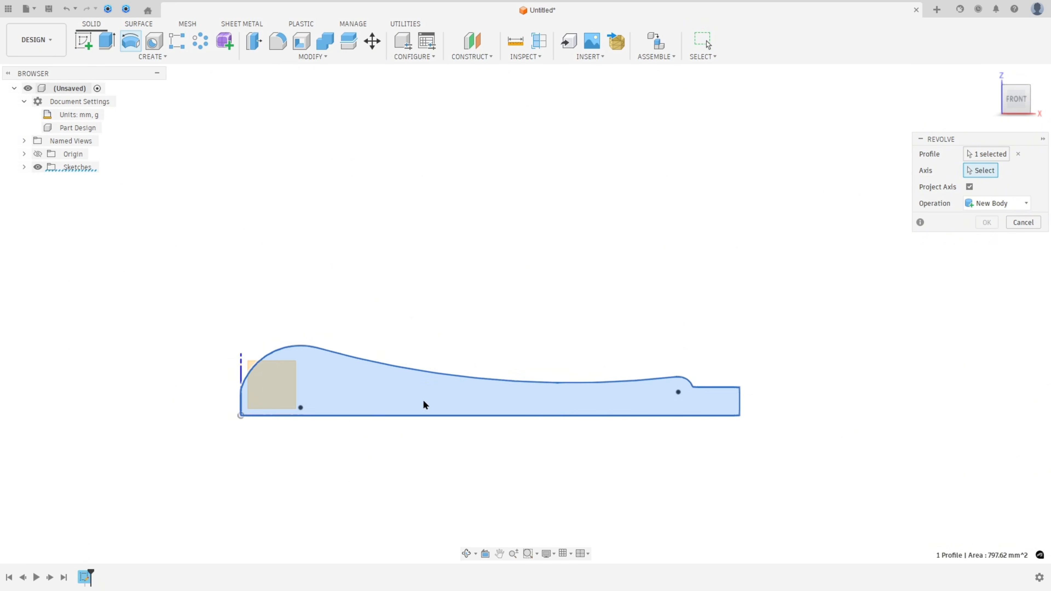
left_click(418, 416)
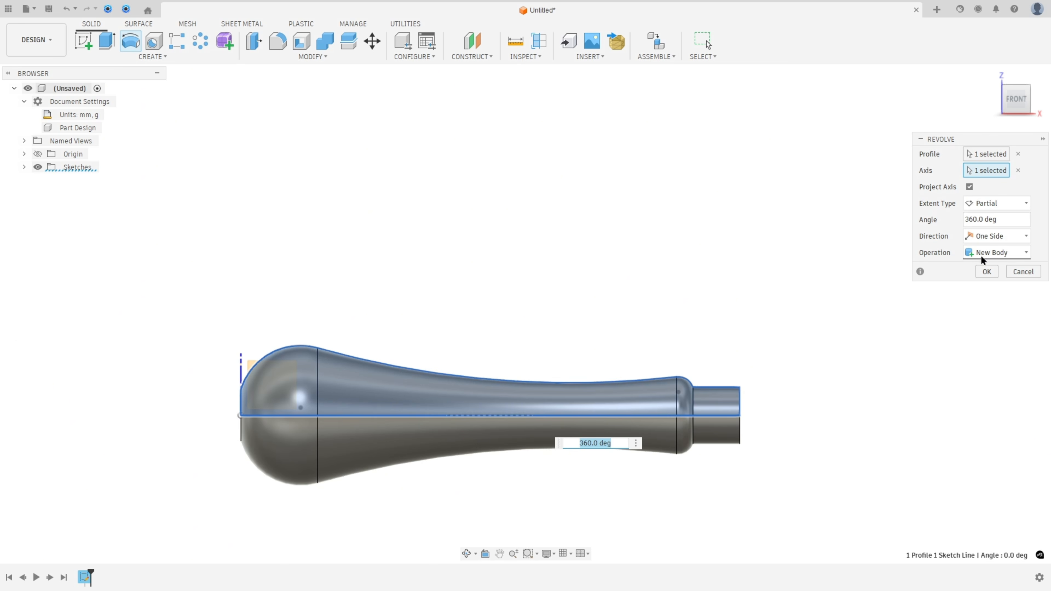
left_click(987, 272)
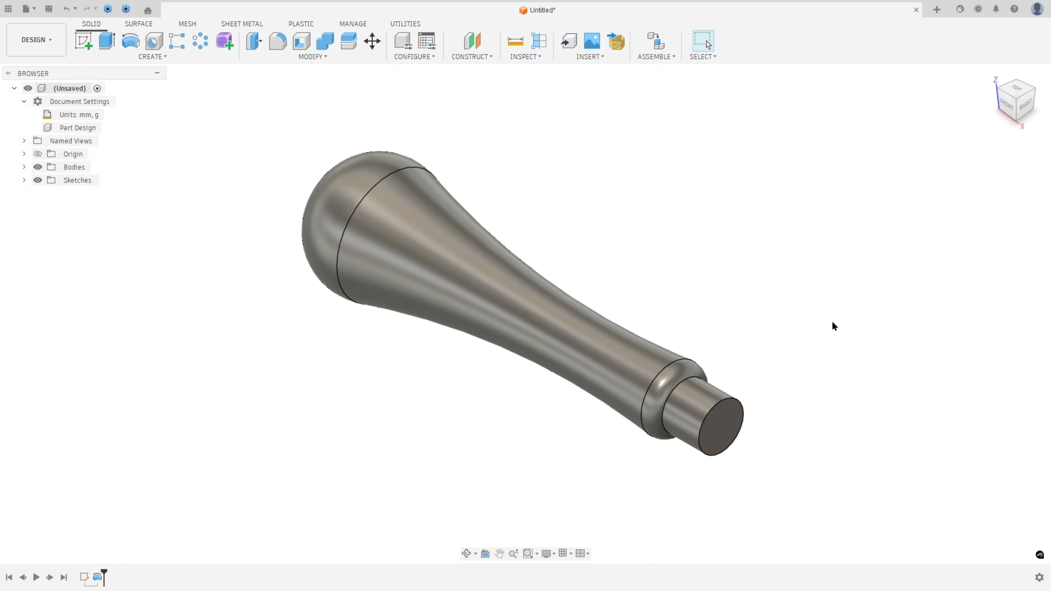
- On the PDF drawing, outline the straight part of the shank and mark its 2.5 square section and the 38 and 8 lengths
middle_click_drag(832, 322, 817, 323, "shift")
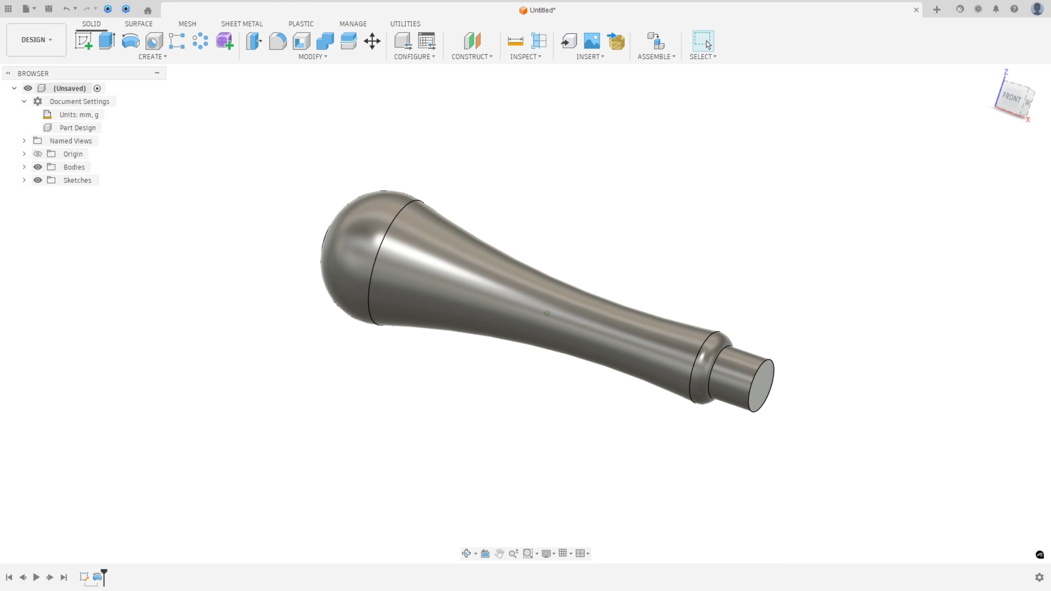
key("alt+Tab")
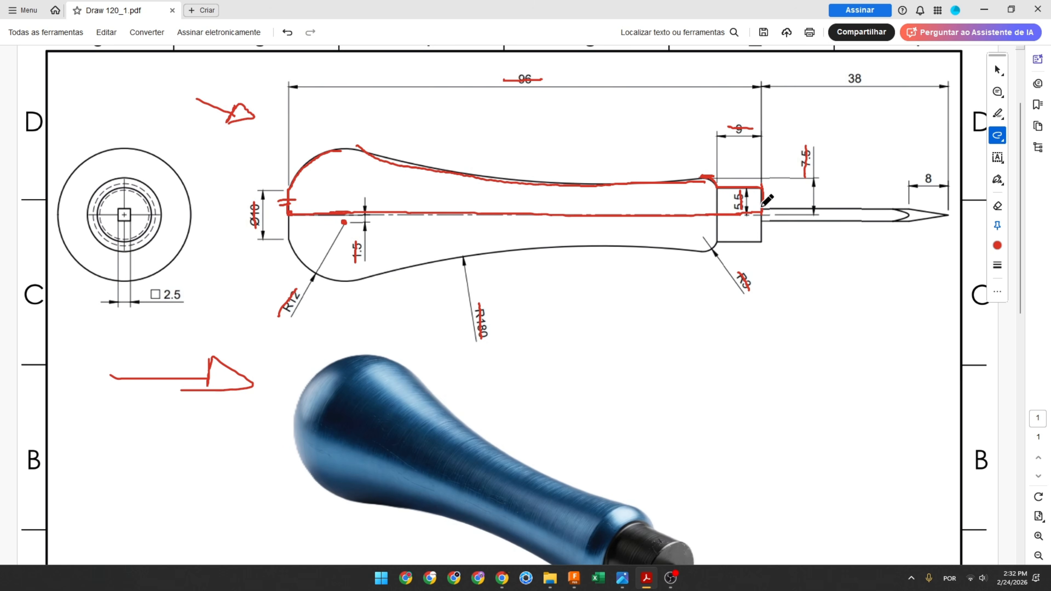
left_click_drag(762, 209, 906, 208)
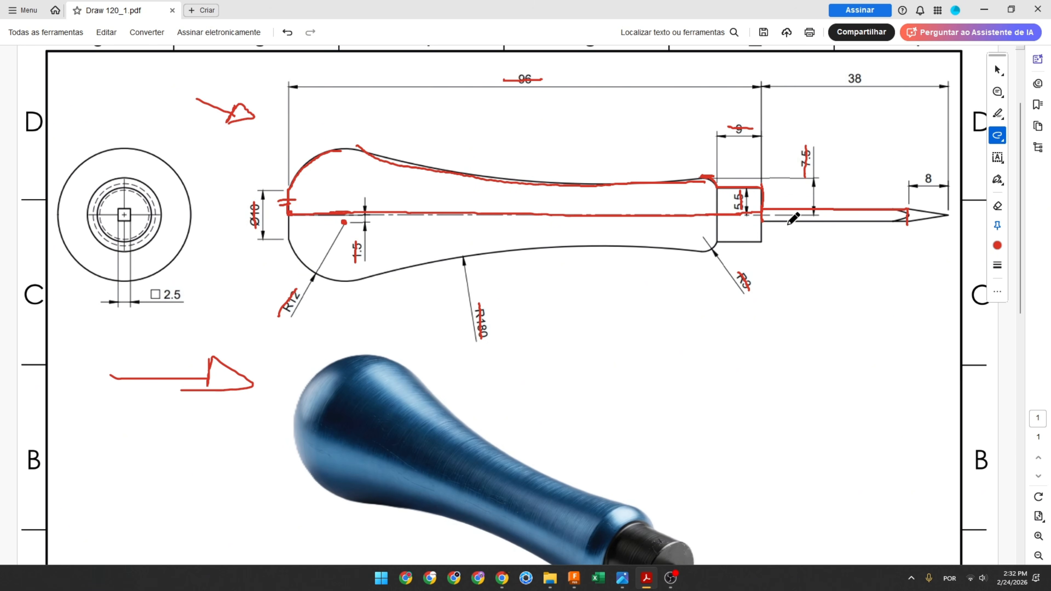
mouse_move(762, 209)
left_mouse_down()
mouse_move(764, 220)
mouse_move(903, 224)
left_mouse_up()
mouse_move(197, 283)
left_mouse_down()
mouse_move(146, 292)
mouse_move(194, 302)
mouse_move(194, 285)
left_mouse_up()
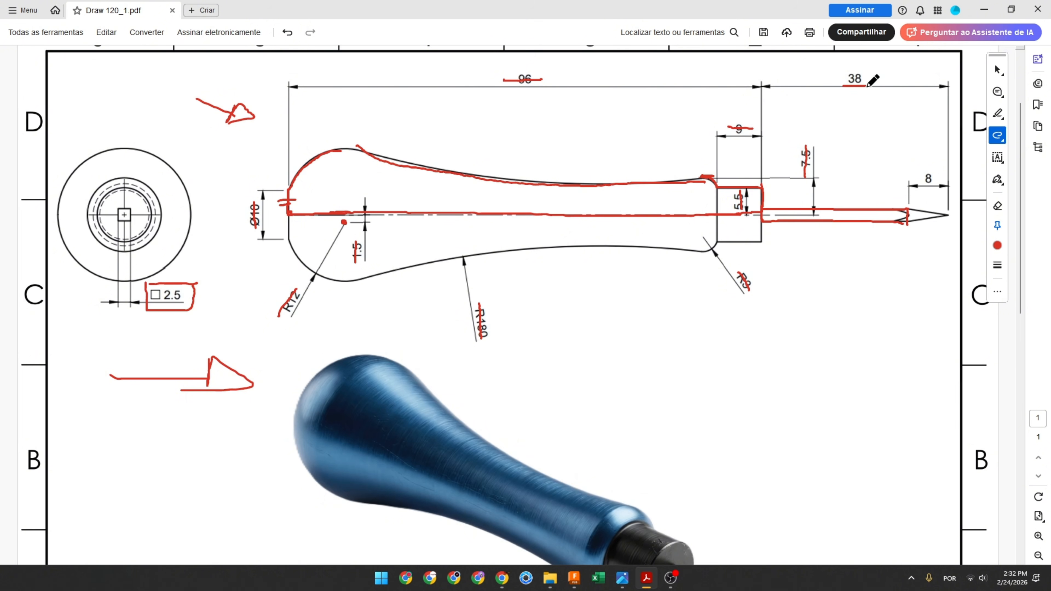
left_click_drag(866, 86, 868, 86)
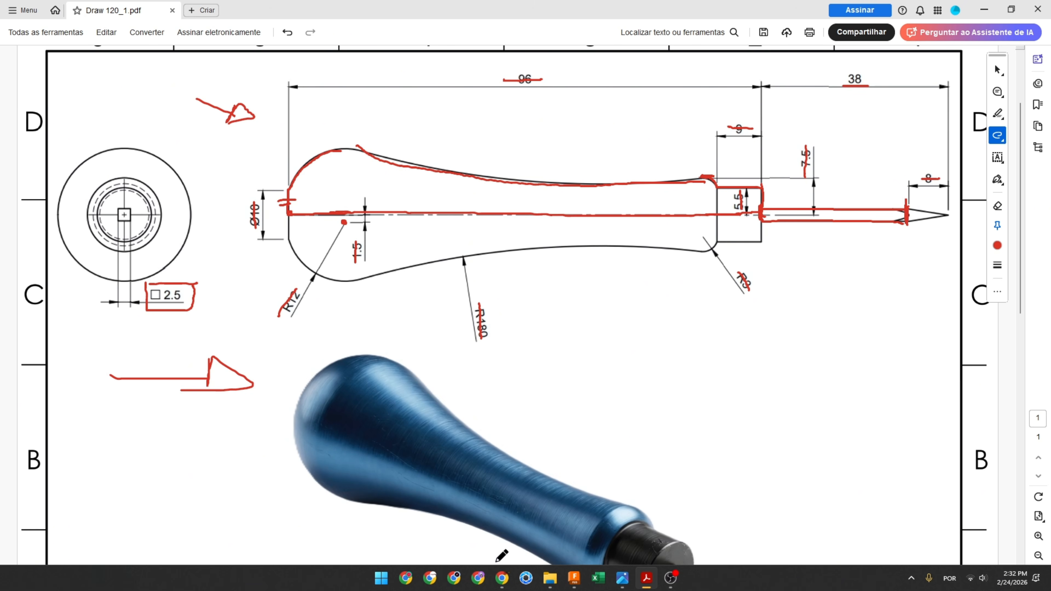
- Return to Fusion and create a sketch on the flat end face of the handle's narrow collar
left_click(573, 579)
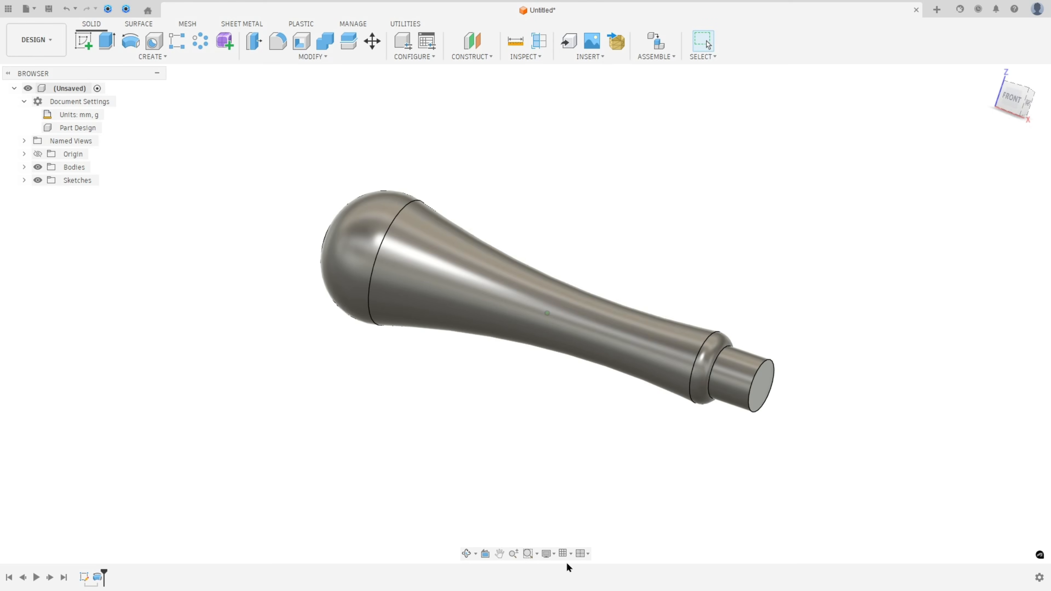
left_click(759, 387)
left_click(83, 41)
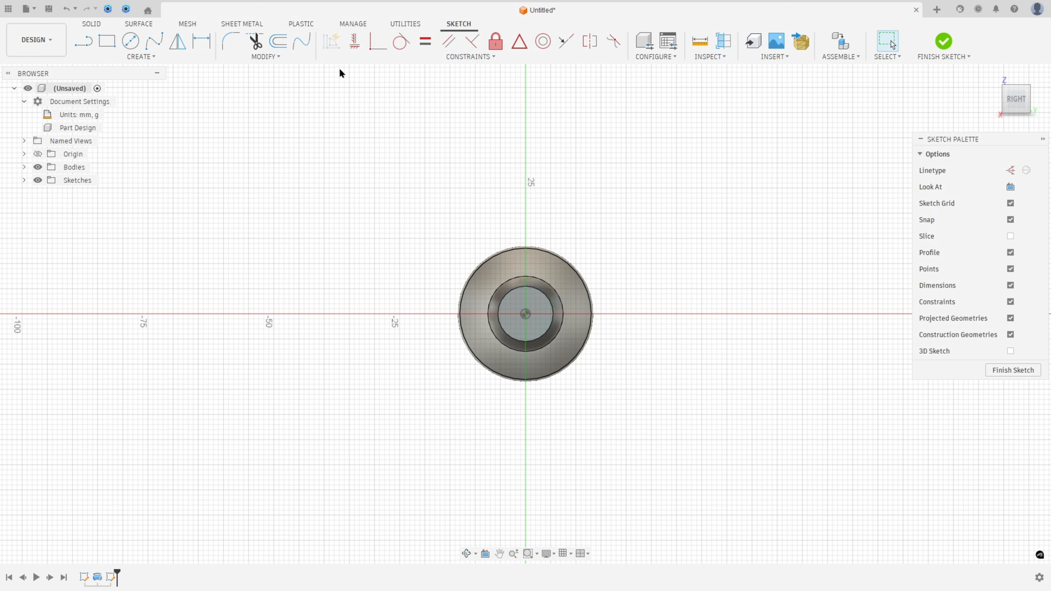
- Draw a 2.5 by 2.5 mm center rectangle on the sketch origin at the middle of the collar's end face
left_click(108, 41)
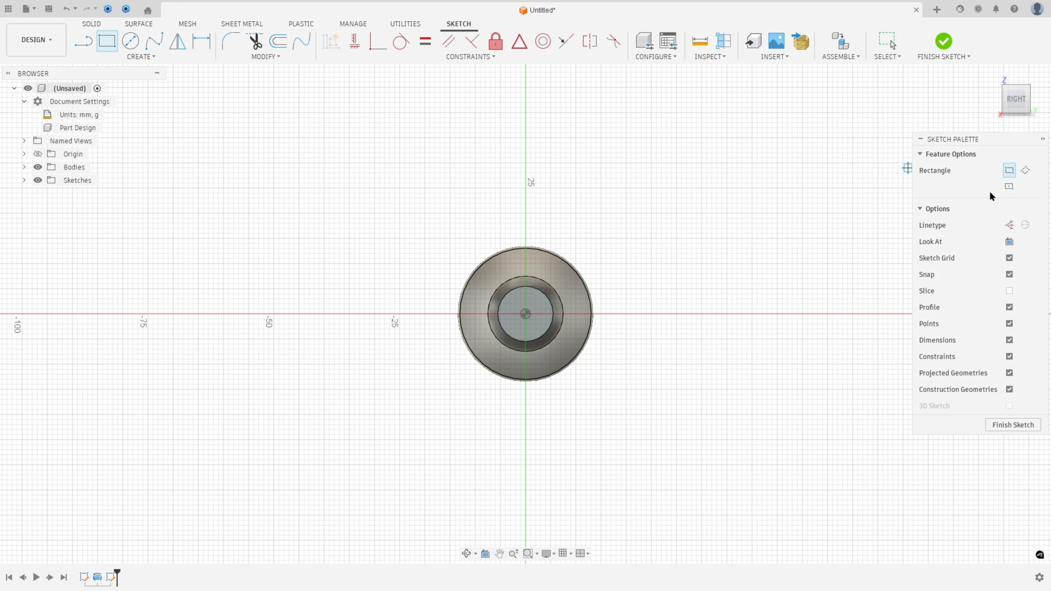
left_click(1008, 187)
scroll(517, 322, "up", 5)
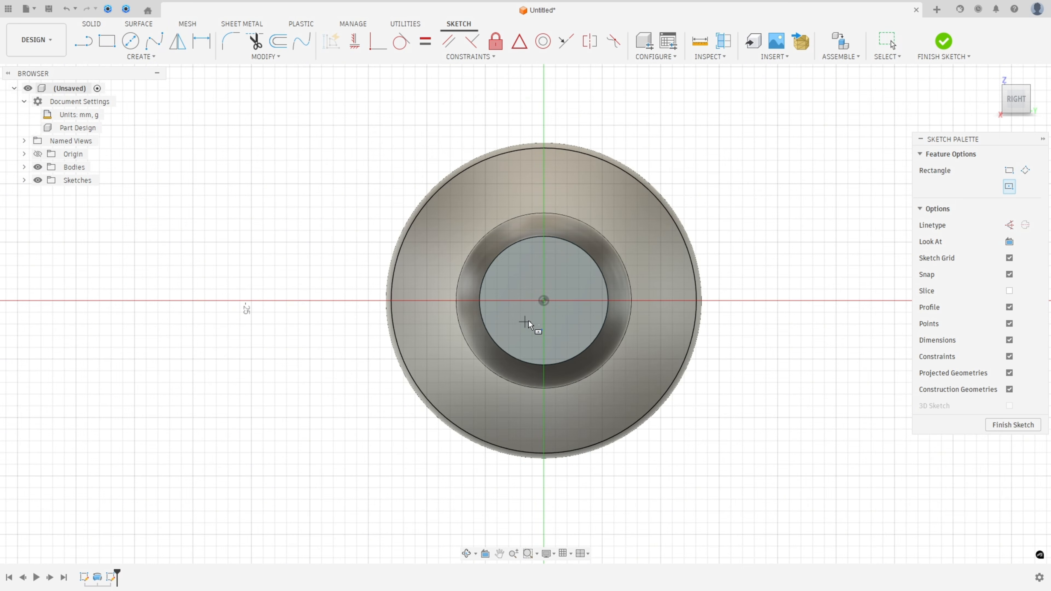
left_click(544, 301)
type("2,5")
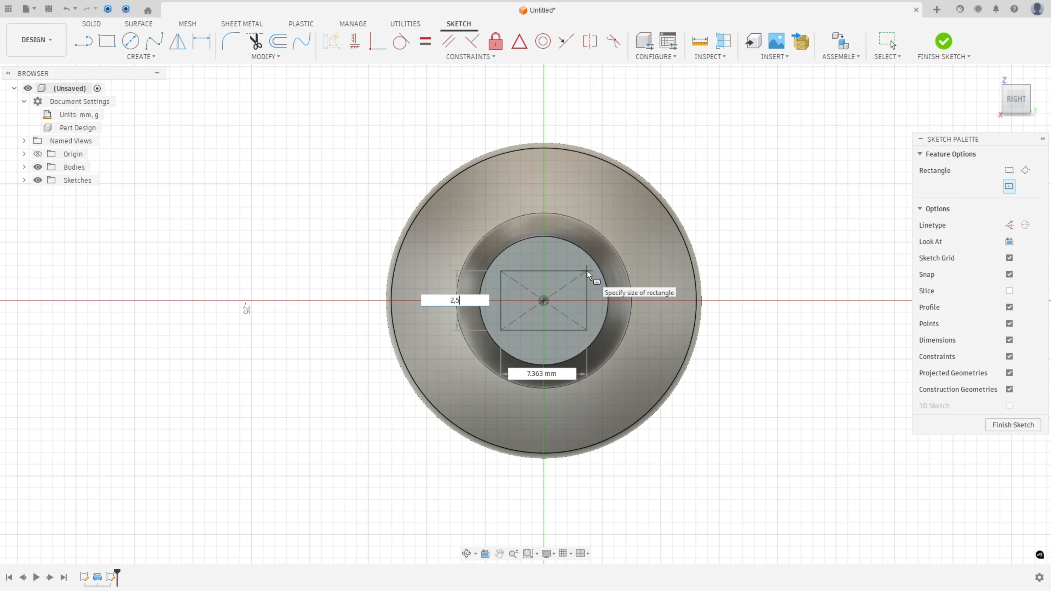
key("Tab")
type("2,5")
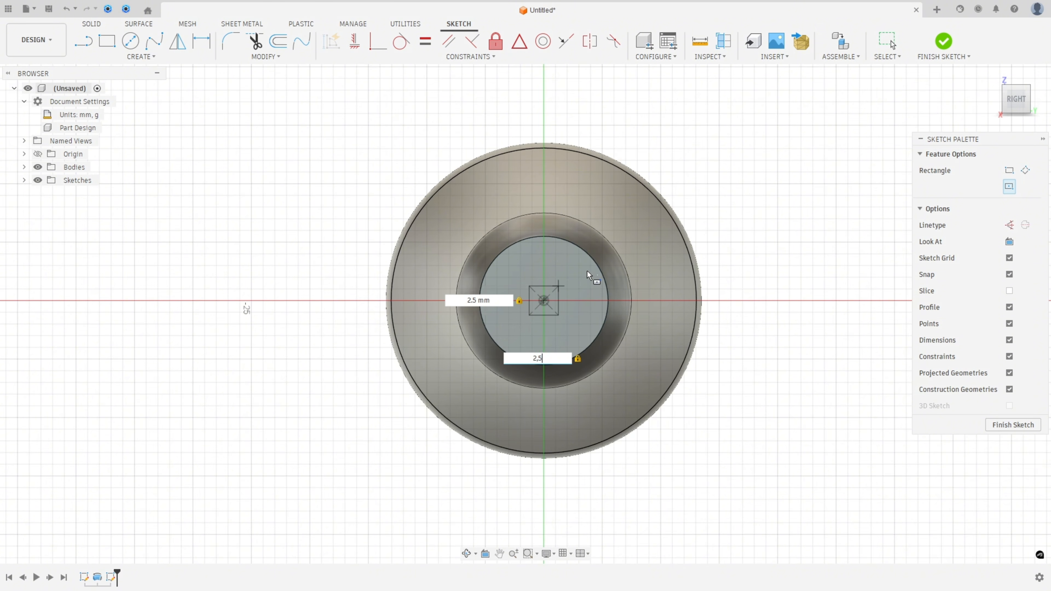
key("Return")
scroll(589, 248, "down", 2)
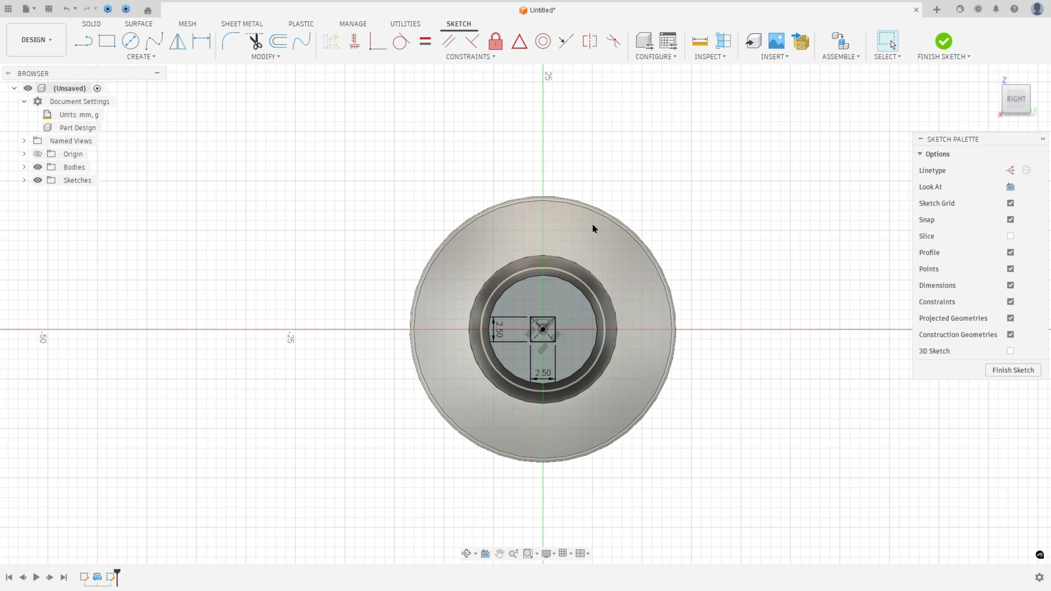
- Finish the sketch and extrude the square profile outward by 38-8 mm, joined to the handle
left_click(930, 43)
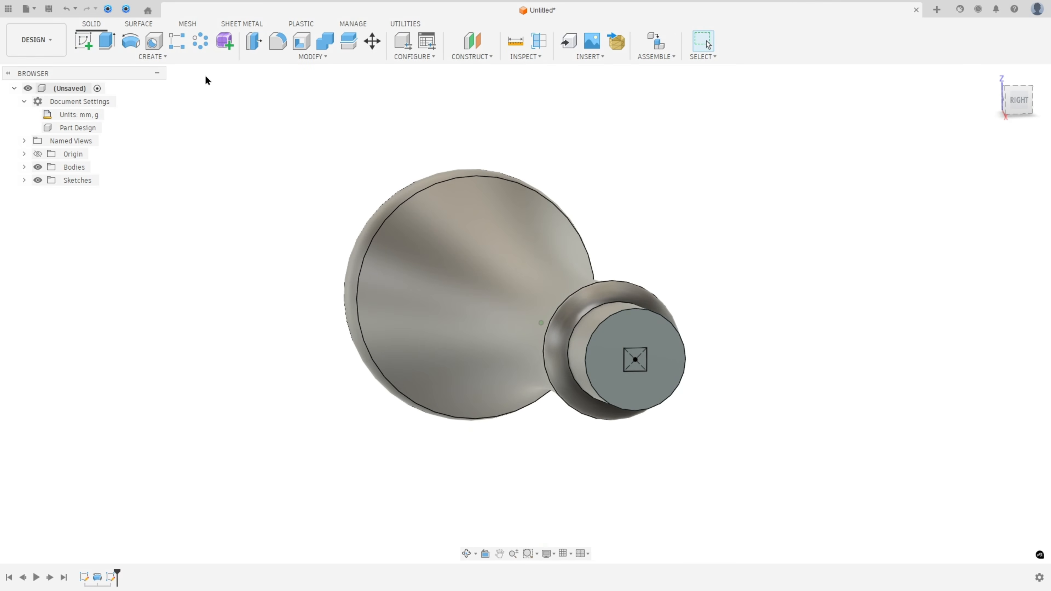
left_click(107, 41)
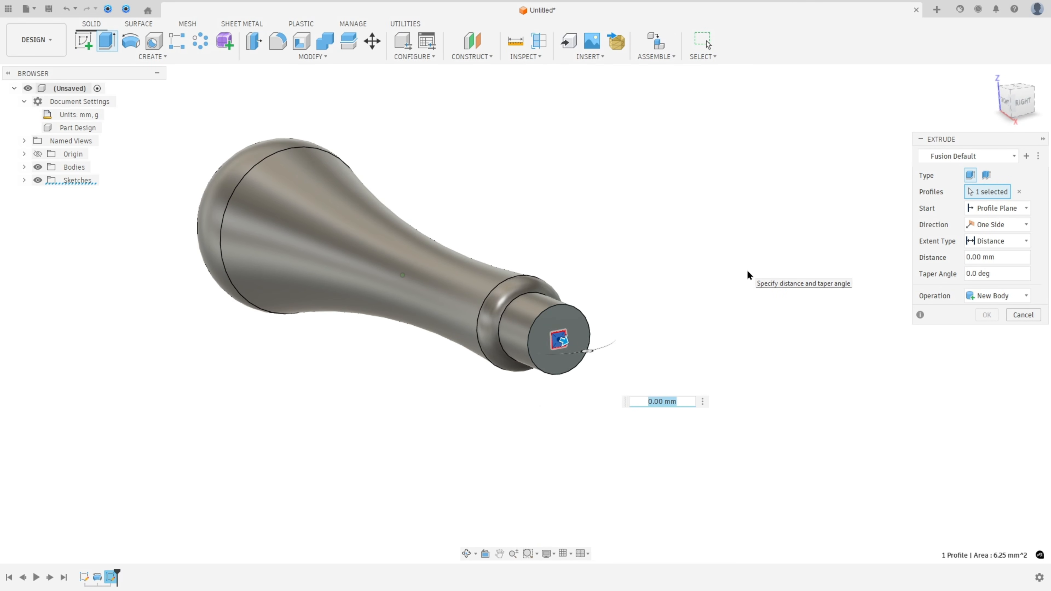
type("38-8")
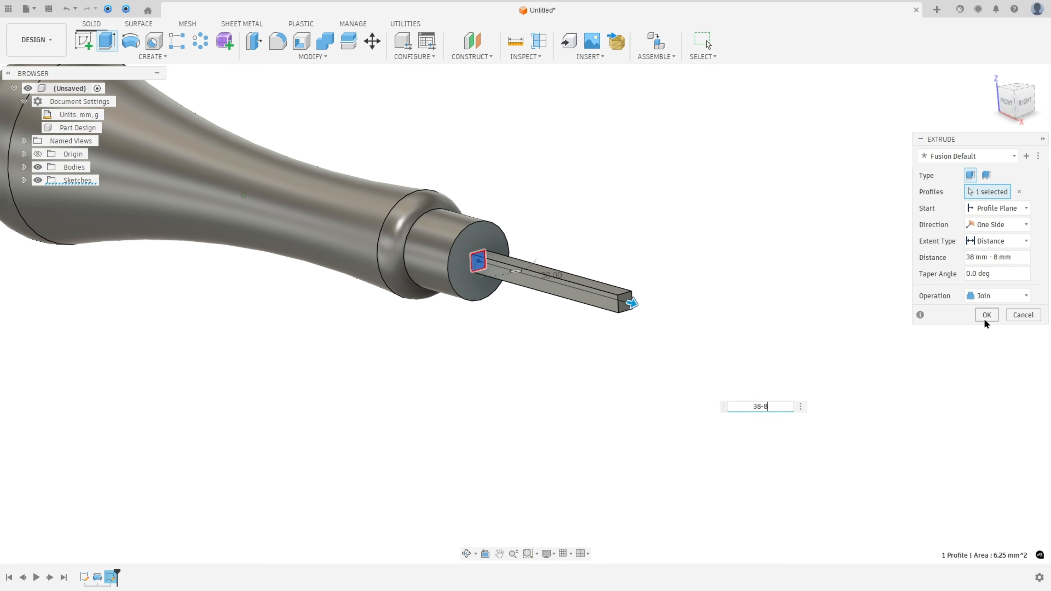
left_click(986, 315)
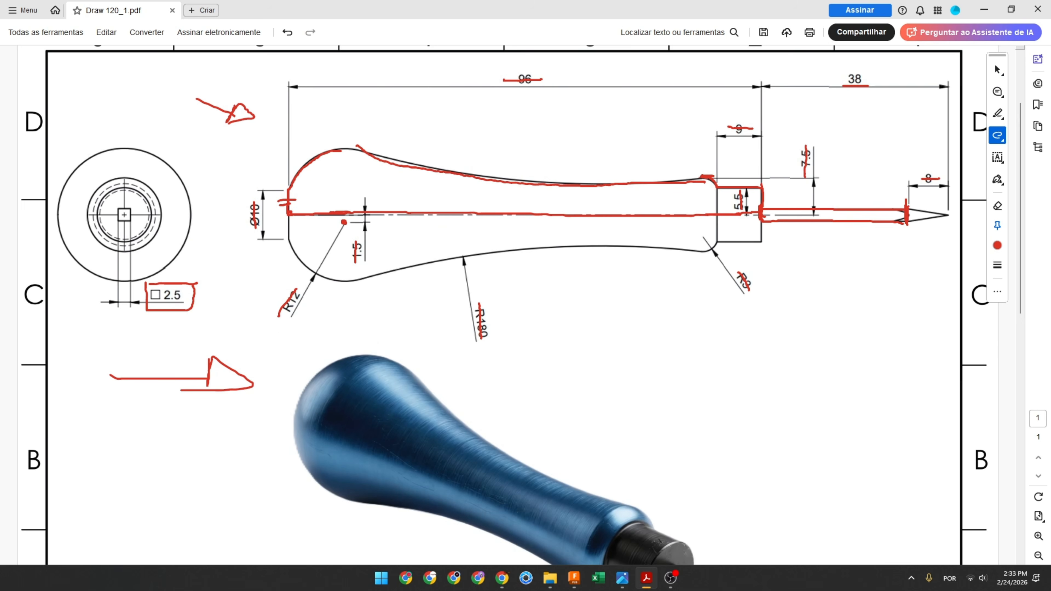
- On the PDF drawing, outline the 8 mm pointed tip of the shank and mark its apex
scroll(821, 263, "down", 1)
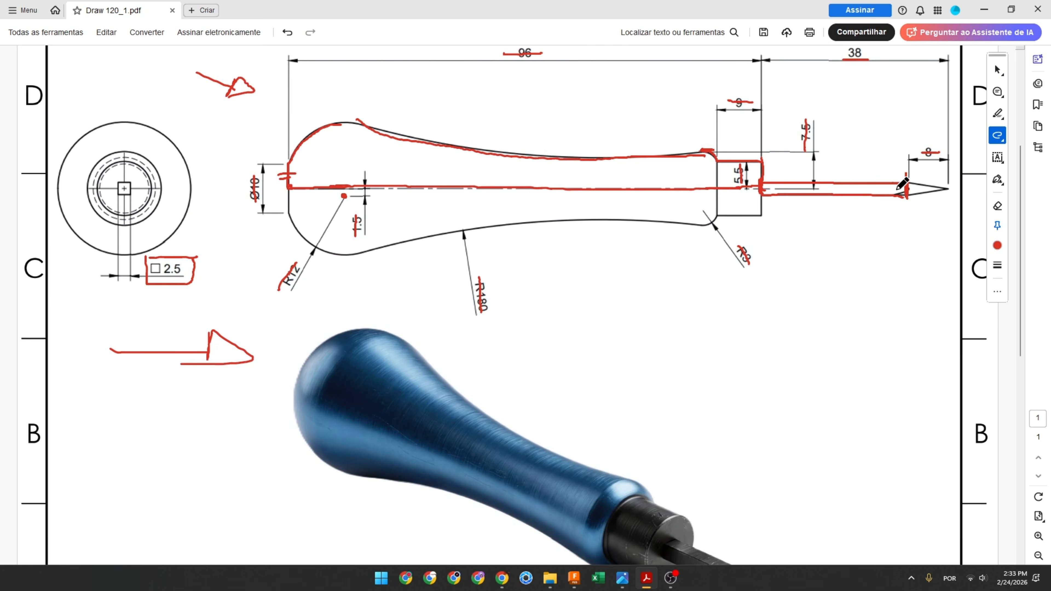
mouse_move(916, 203)
left_mouse_down()
mouse_move(954, 174)
mouse_move(917, 175)
left_mouse_up()
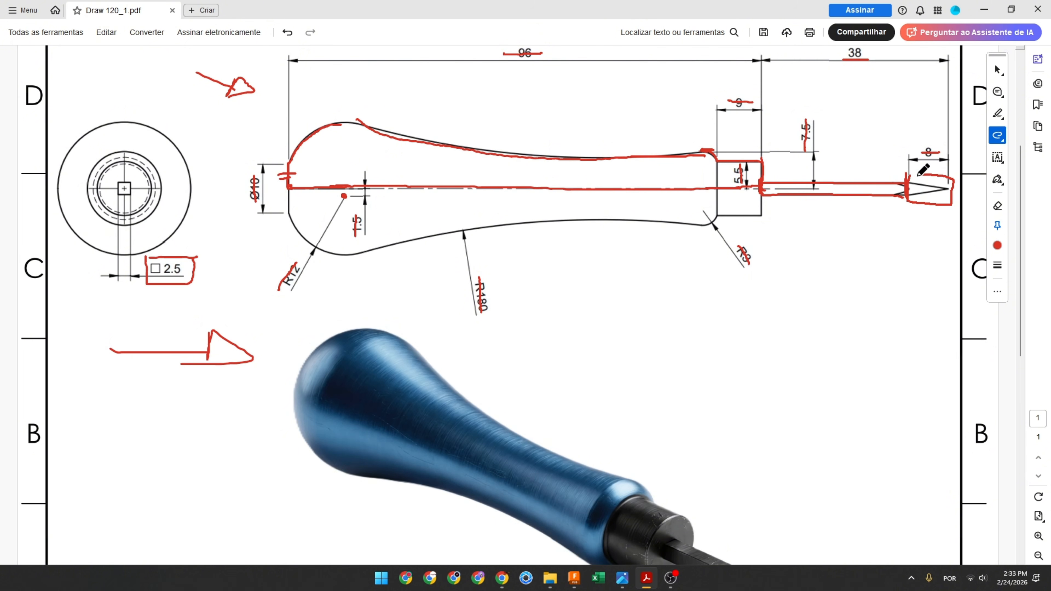
scroll(956, 165, "up", 2, "ctrl")
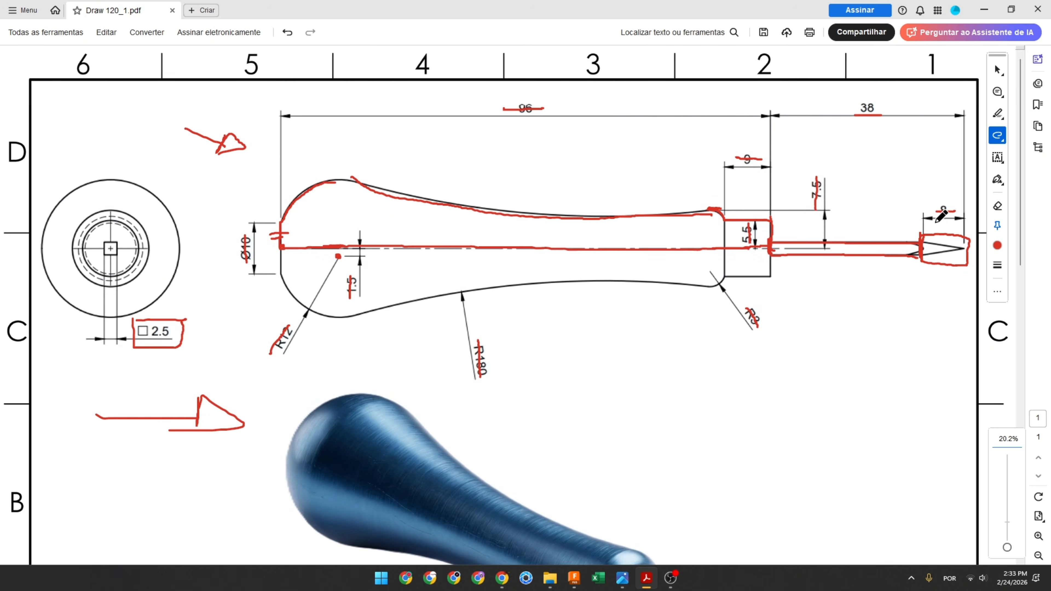
scroll(963, 248, "up", 5, "ctrl")
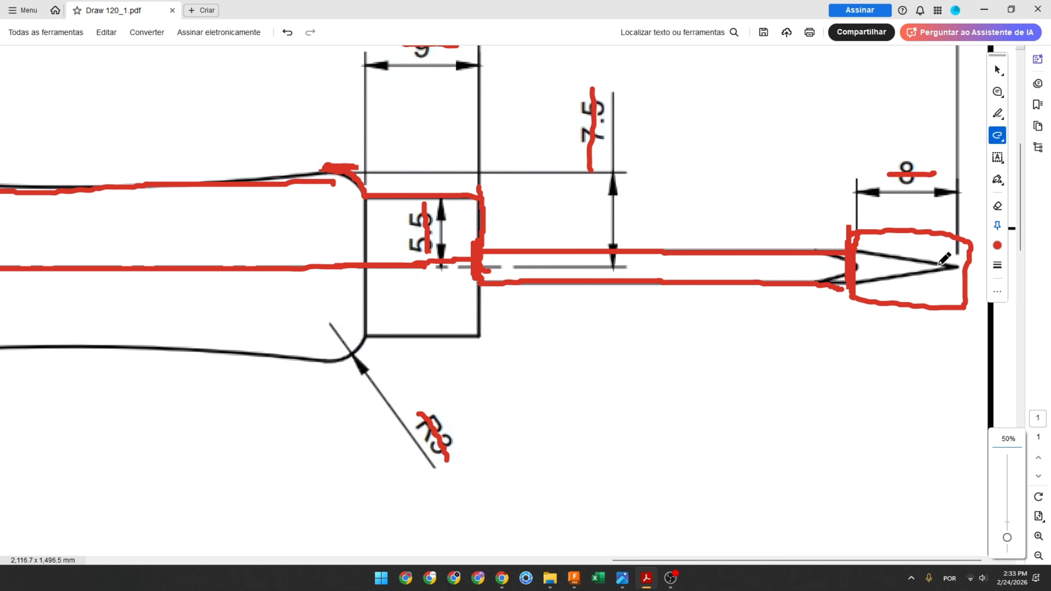
left_click_drag(958, 251, 958, 253)
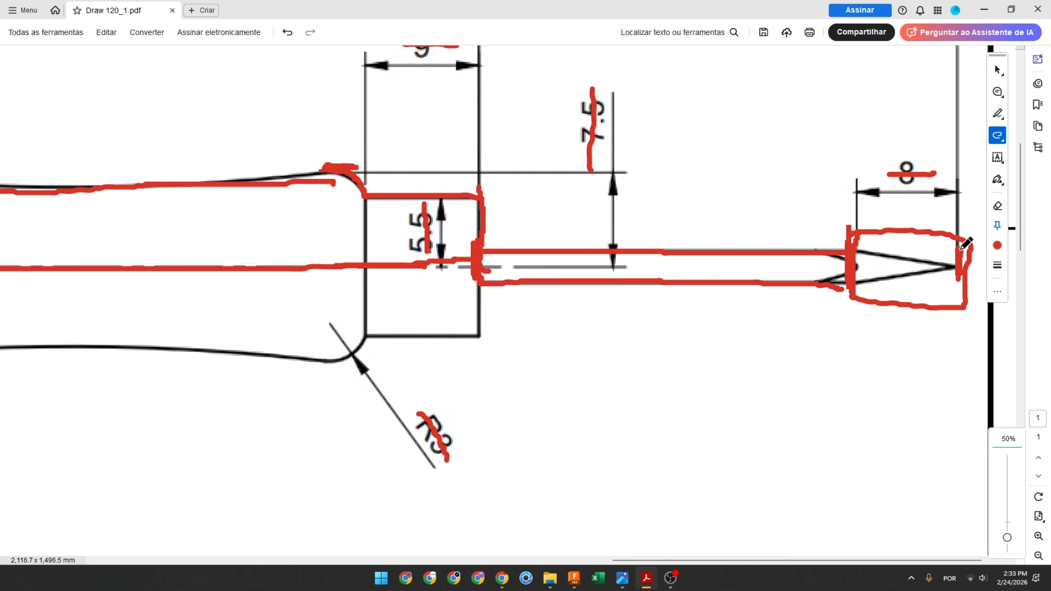
scroll(864, 244, "up", 3)
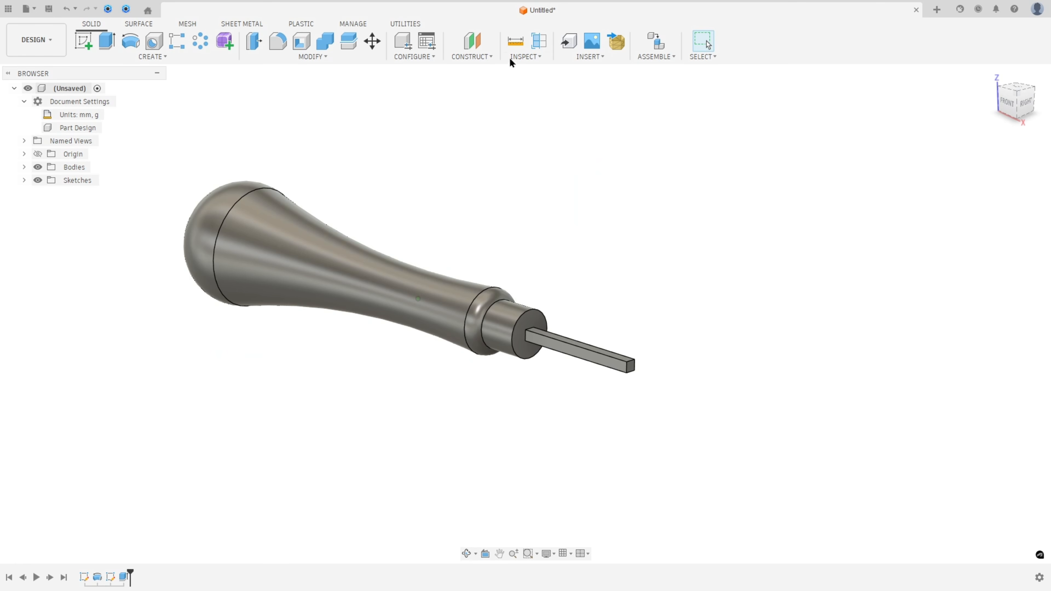
- Back in Fusion, create a construction plane offset 8 mm outward from the square shank's end face
left_click(480, 42)
scroll(616, 264, "up", 5)
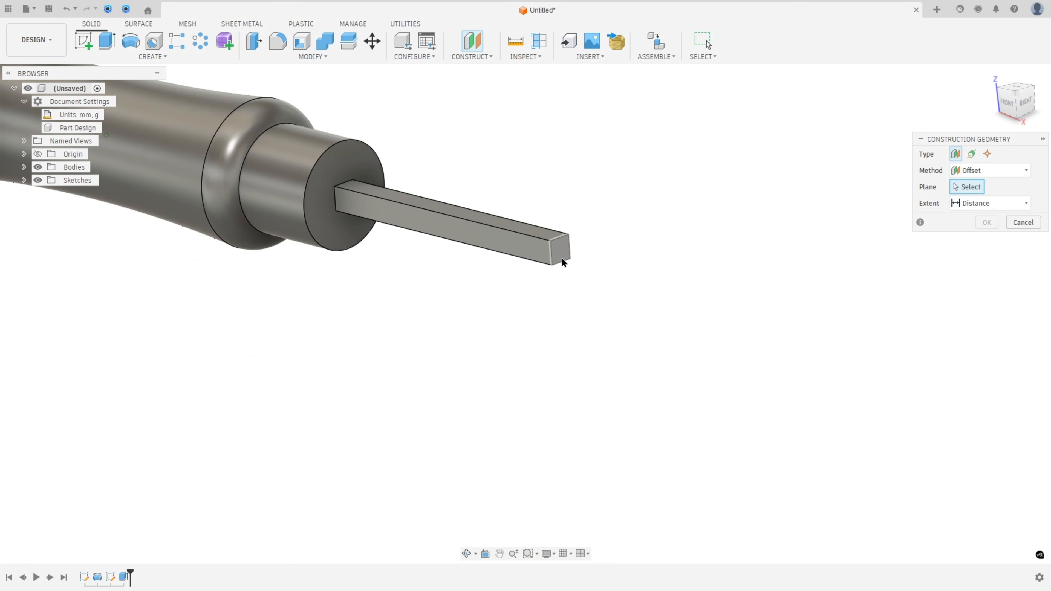
left_click(560, 253)
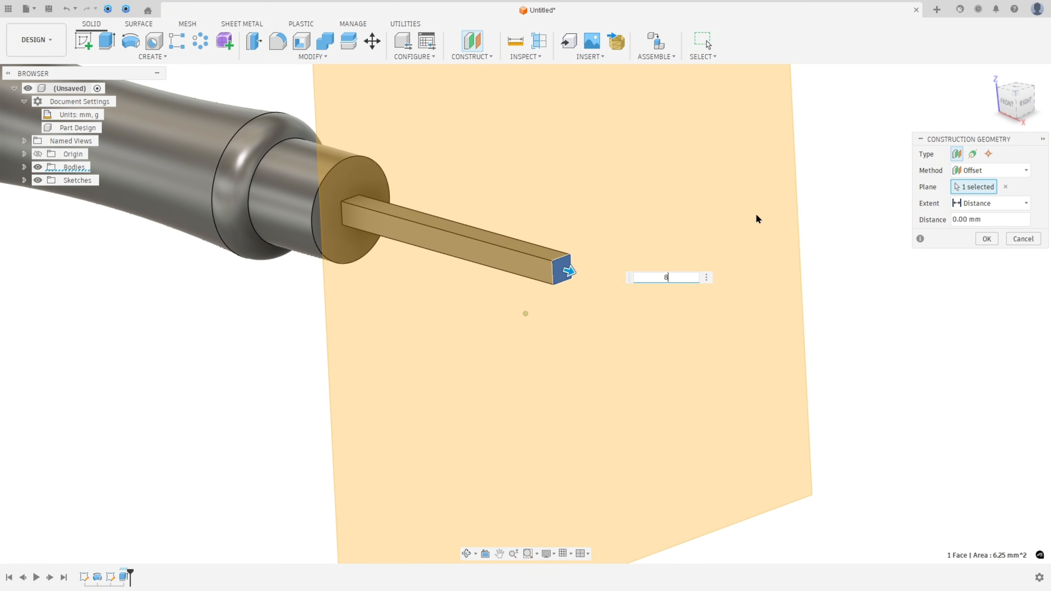
type("8")
left_click(986, 238)
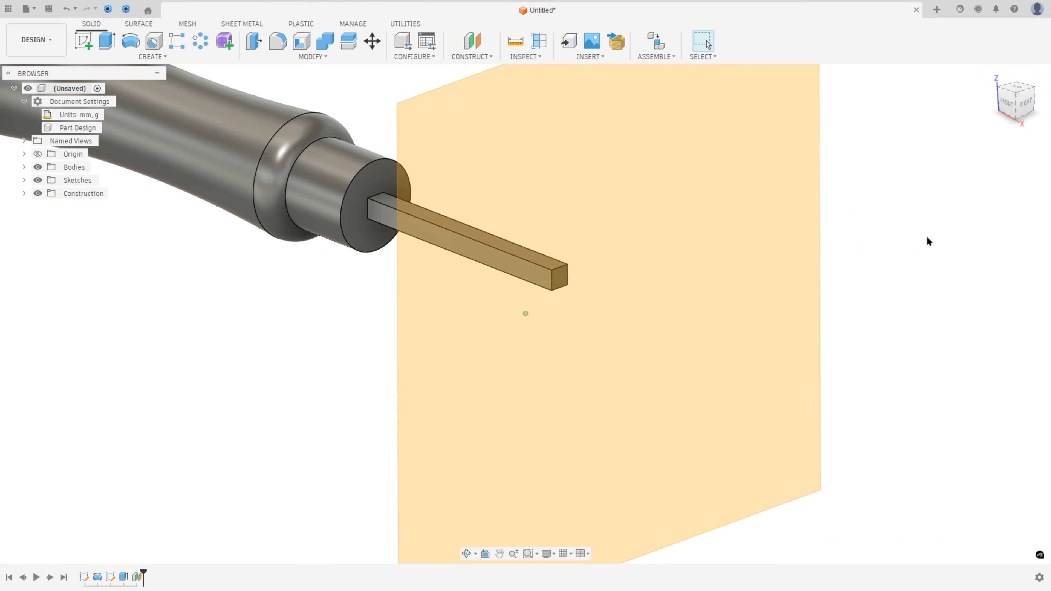
- Create a sketch on the offset plane, place a point at its origin, and finish the sketch
key("F6")
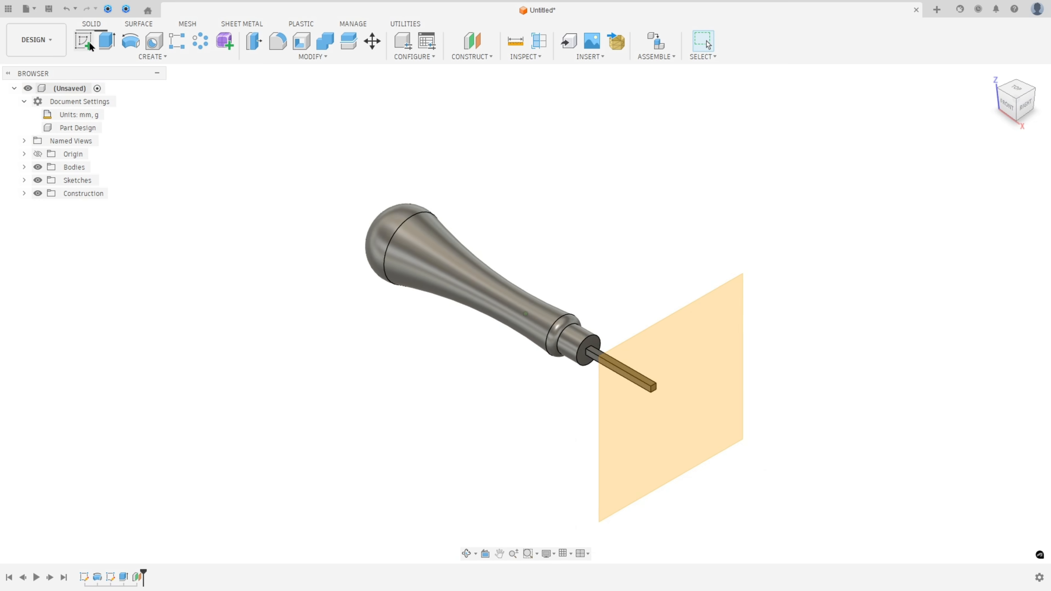
left_click(85, 43)
left_click(691, 314)
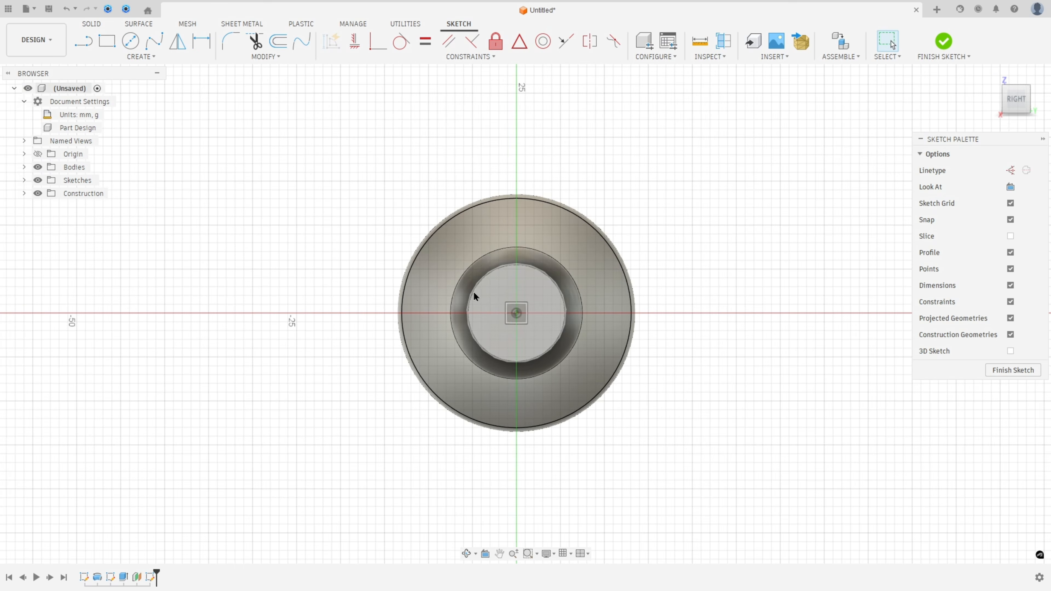
left_click(140, 56)
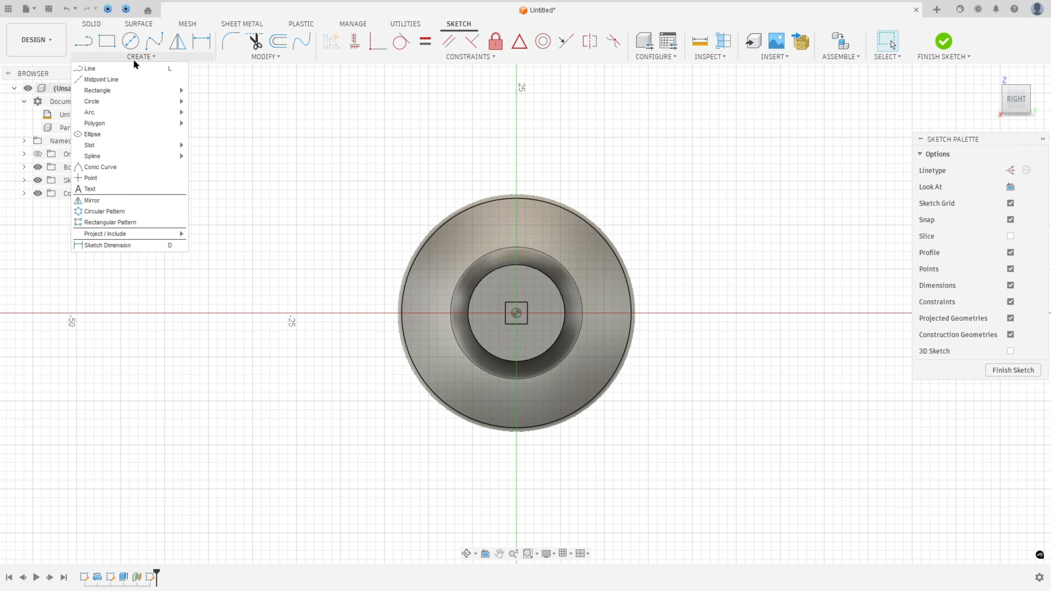
left_click(103, 180)
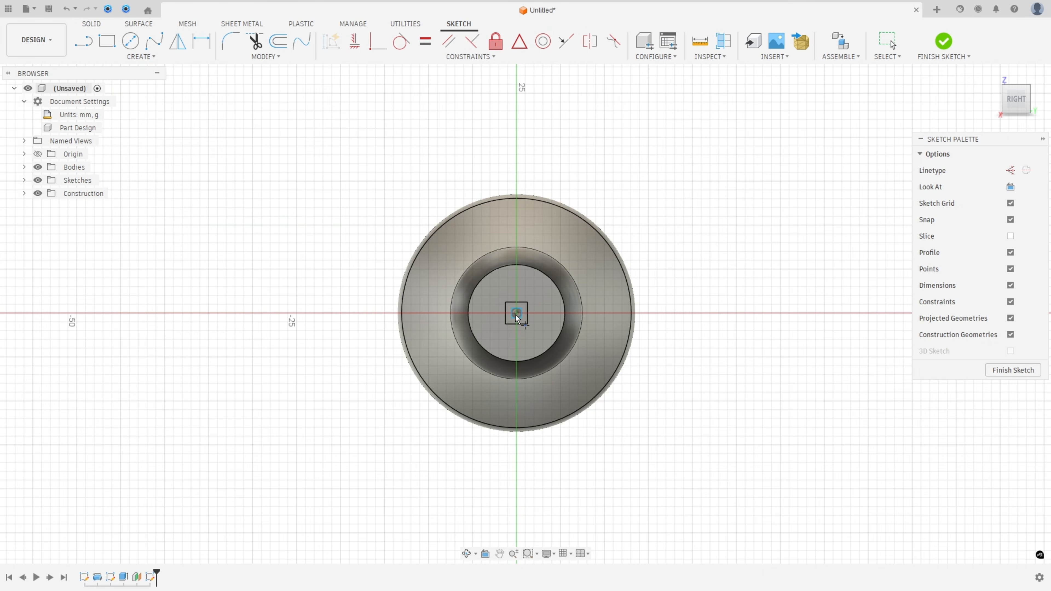
left_click(944, 41)
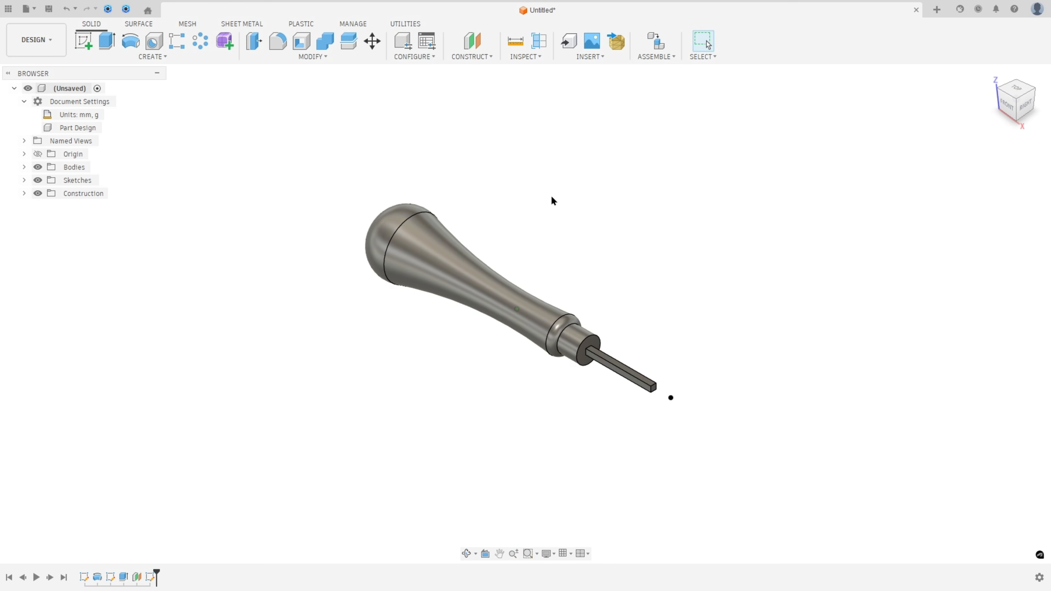
- Loft from the shank's square end face to the sketch point with the Join operation to form the tip
scroll(647, 272, "up", 5)
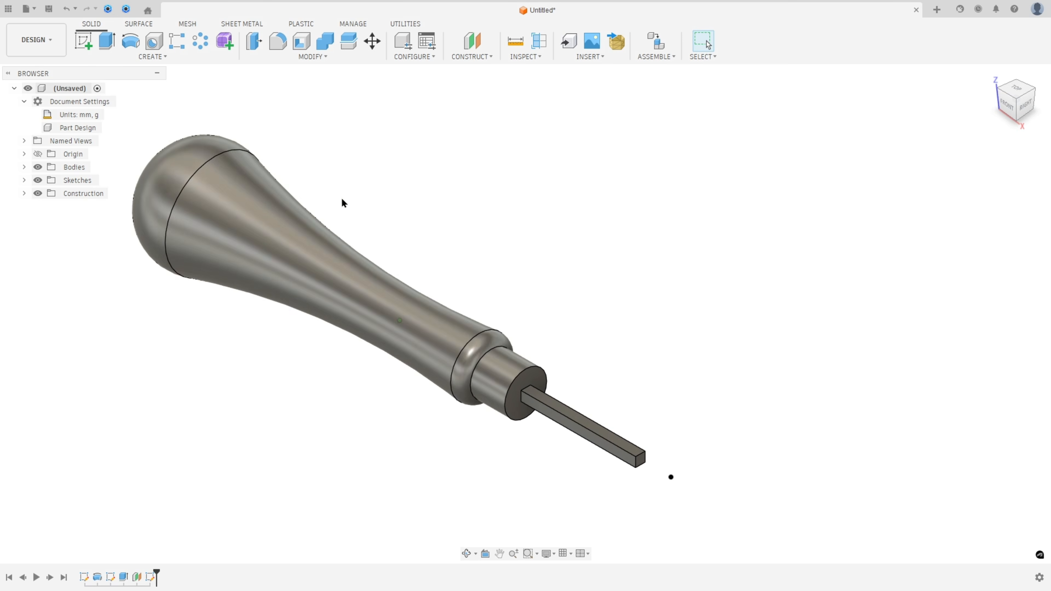
left_click(168, 57)
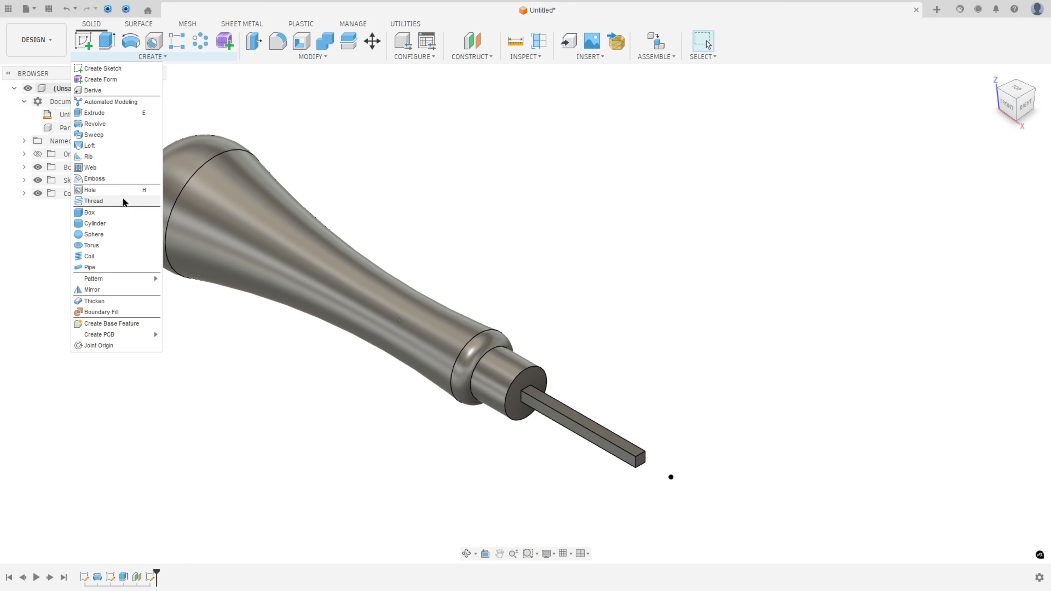
left_click(103, 145)
scroll(716, 370, "up", 3)
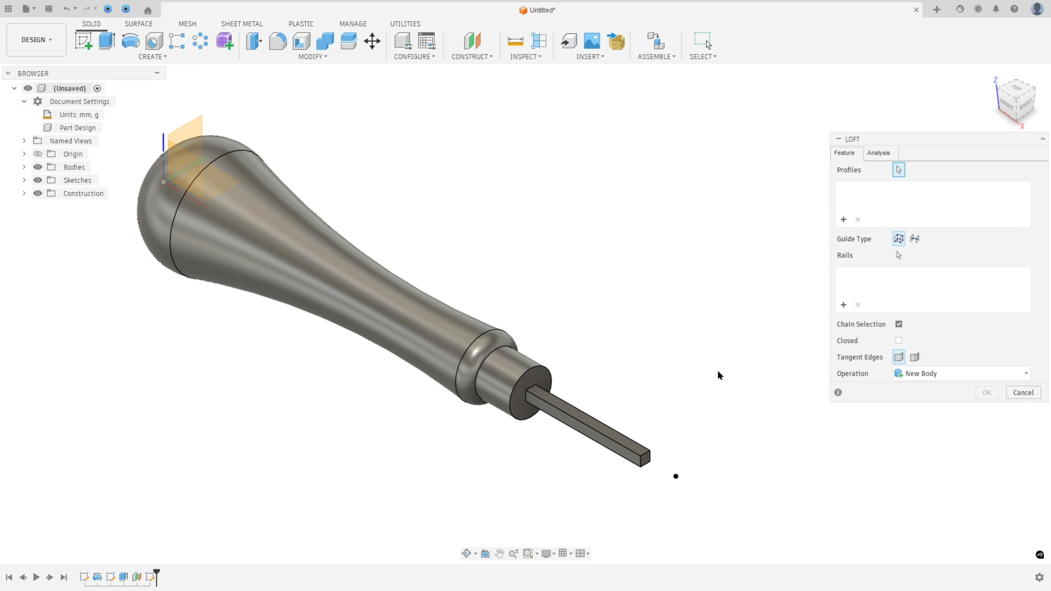
scroll(577, 341, "up", 5)
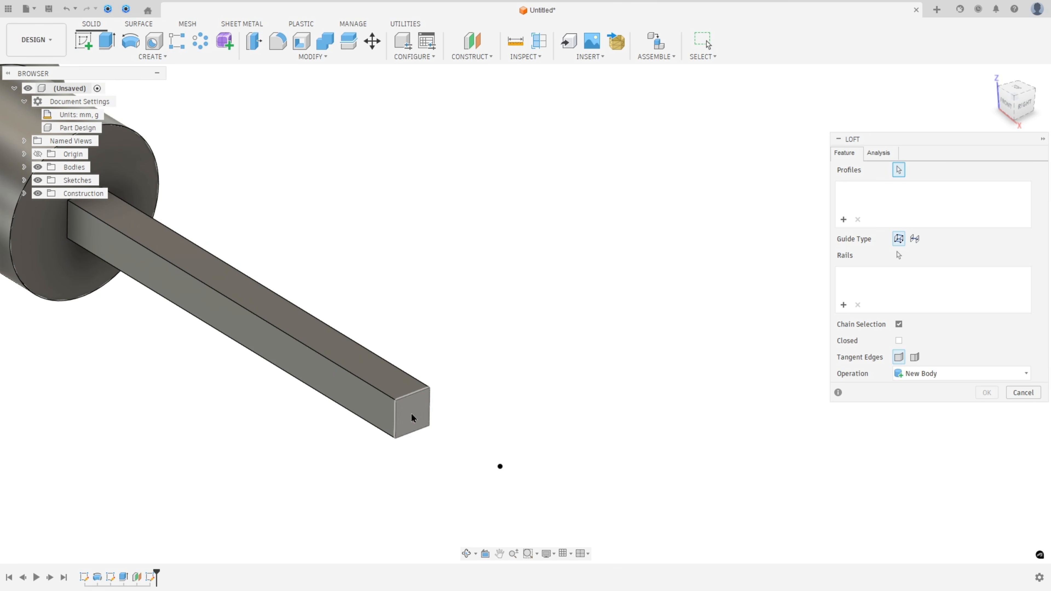
left_click(413, 417)
left_click(494, 437)
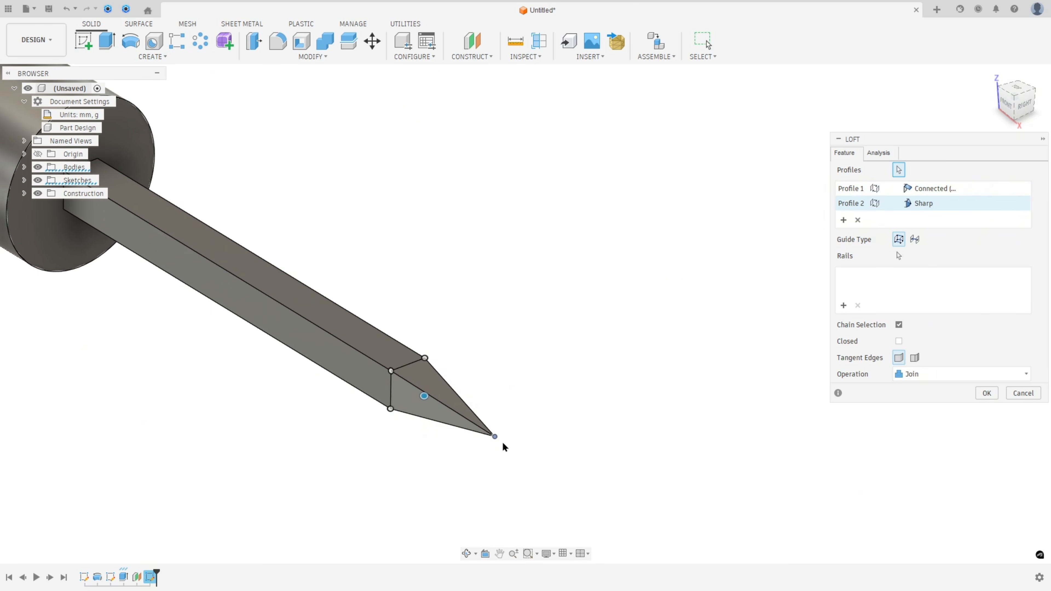
left_click(986, 394)
- On the PDF drawing, undo the red markup strokes on the shank, its tip and the R3, 7.5 and 8 dimensions
scroll(703, 381, "down", 4)
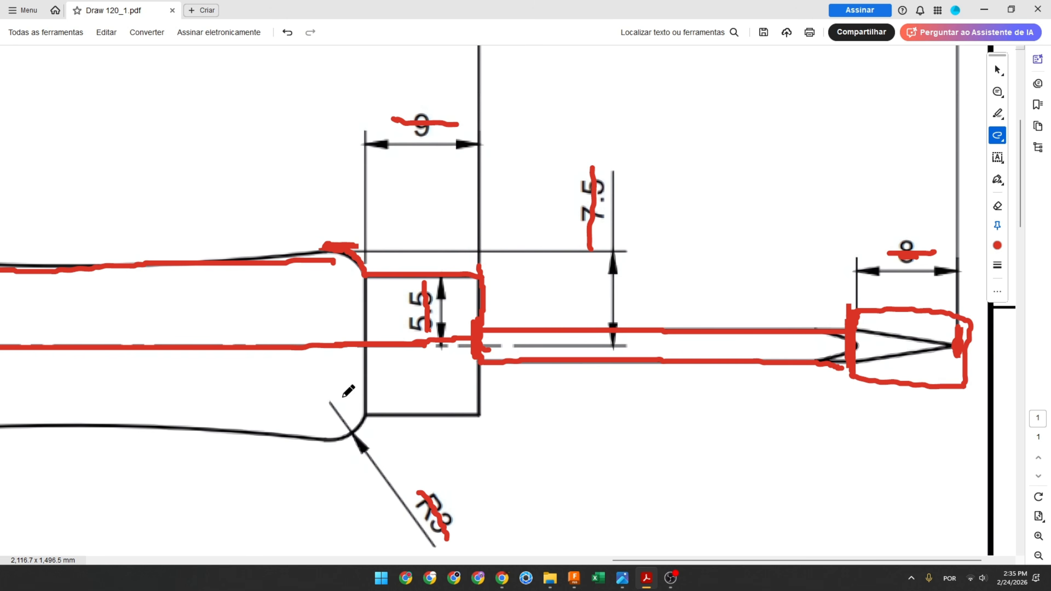
key("ctrl+z")
key("ctrl+z")
key("ctrl+z")
key("ctrl+z")
key("ctrl+z")
key("ctrl+z")
key("ctrl+z")
key("ctrl+z")
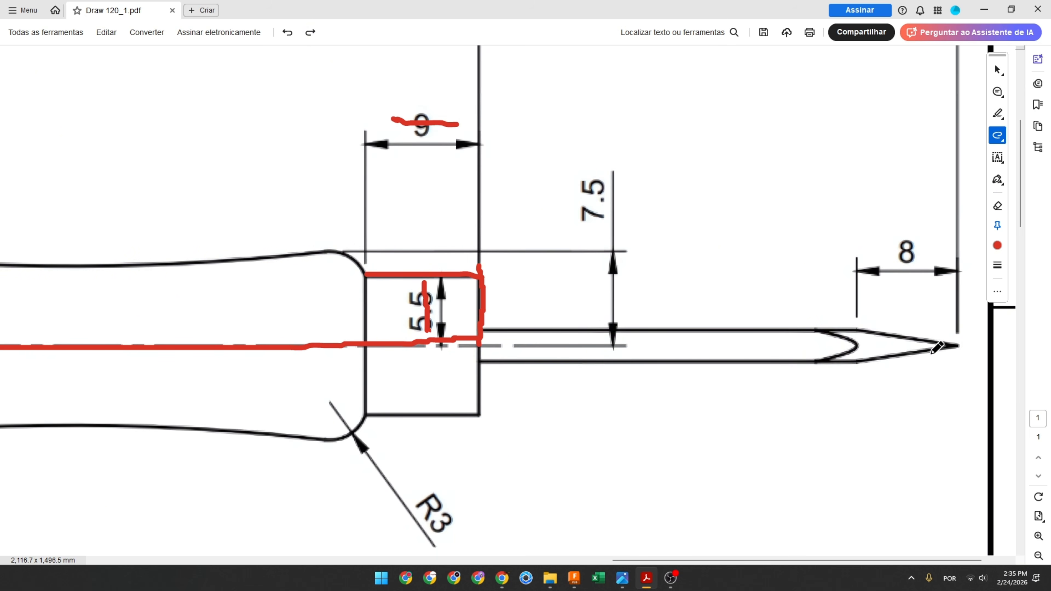
- Mark the pointed end of the shank on the drawing, undoing the first stroke at the apex
mouse_move(959, 345)
left_mouse_down()
mouse_move(843, 346)
mouse_move(873, 334)
mouse_move(959, 345)
mouse_move(791, 299)
mouse_move(823, 280)
mouse_move(958, 283)
mouse_move(958, 346)
left_mouse_up()
key("ctrl+z")
left_click_drag(860, 311, 936, 327)
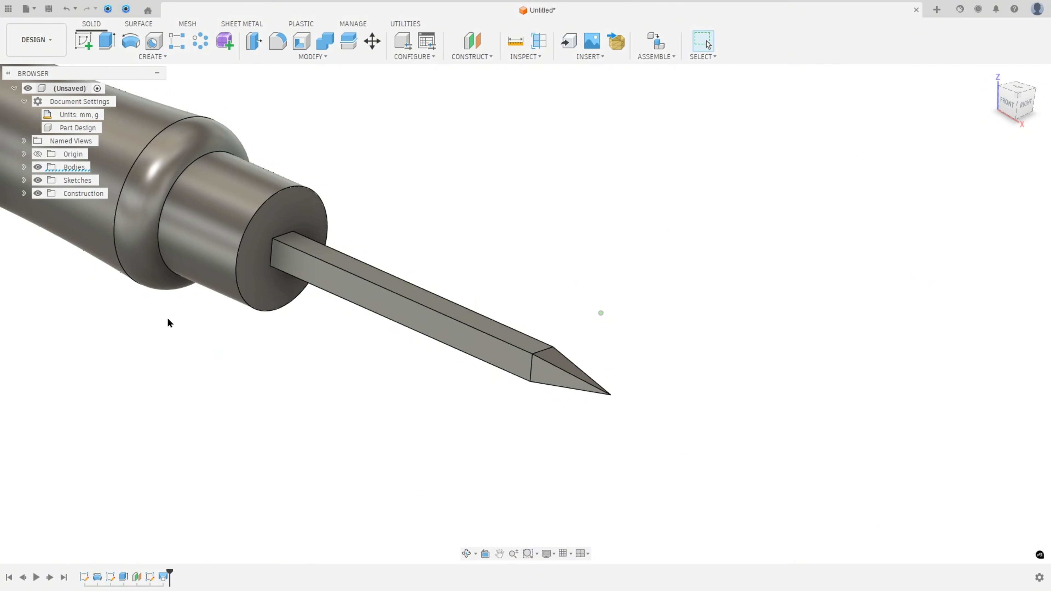
- Return to Fusion and create a sketch on the front XZ plane through the tool's axis for working on the tip
left_click(85, 44)
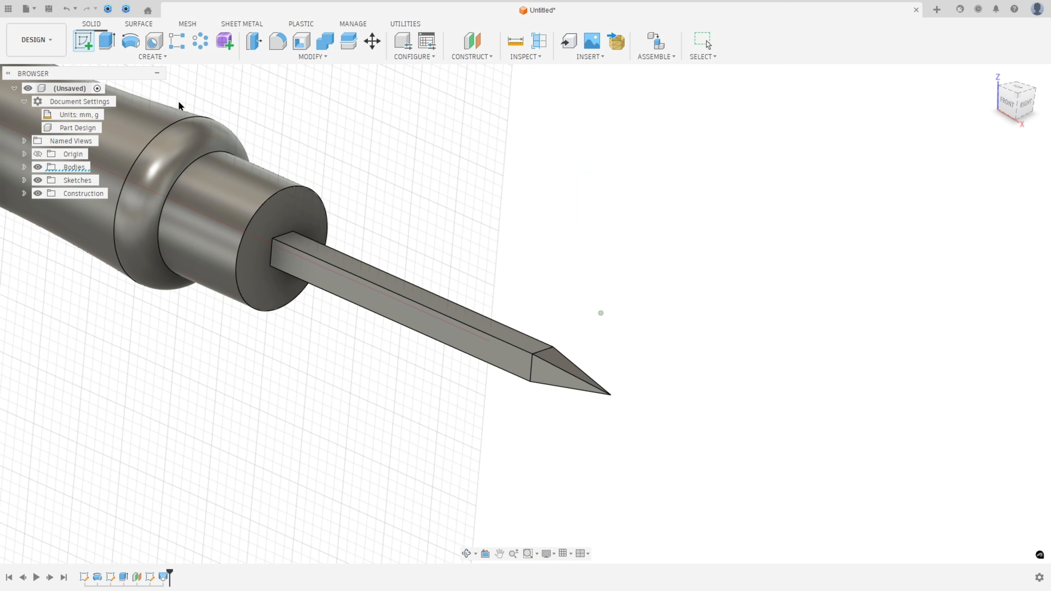
scroll(578, 324, "down", 6)
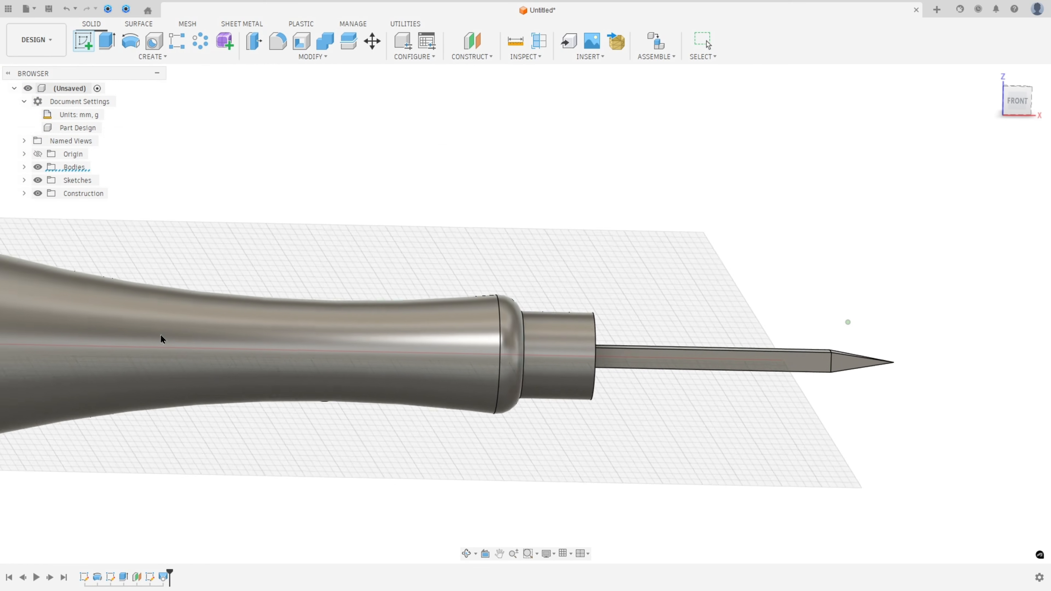
left_click(243, 336)
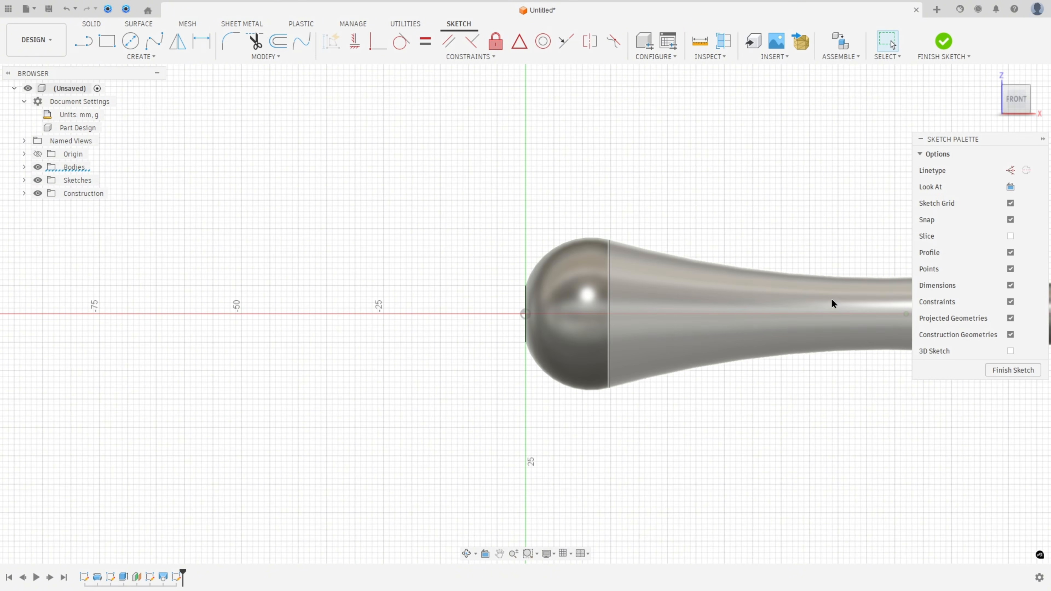
middle_click_drag(832, 302, 106, 321)
scroll(466, 321, "up", 1)
scroll(466, 323, "up", 5)
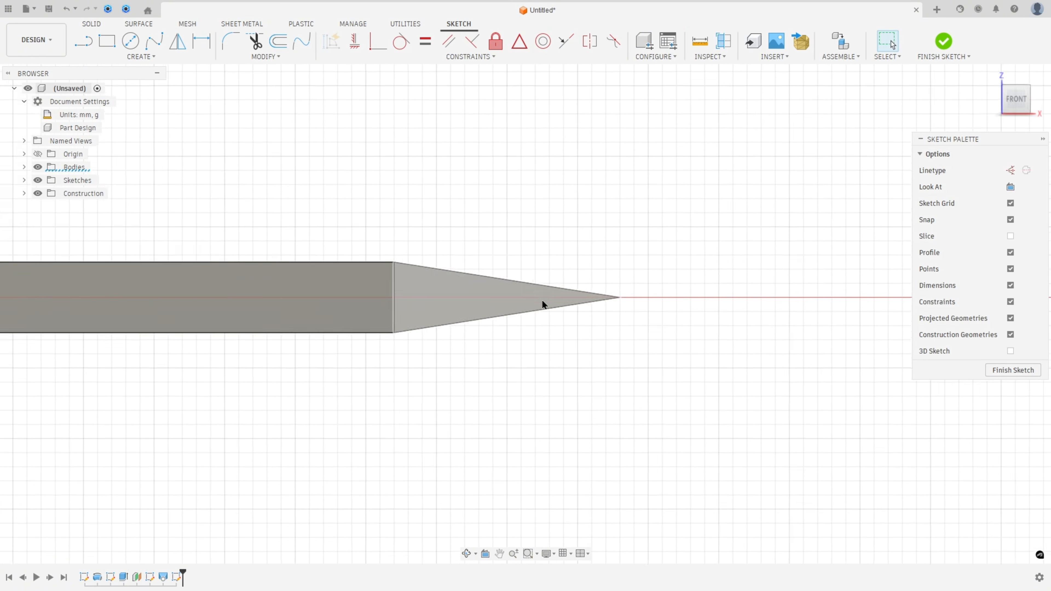
- Project the tip's apex and the upper corner where the tip meets the shank into the sketch
left_click(143, 57)
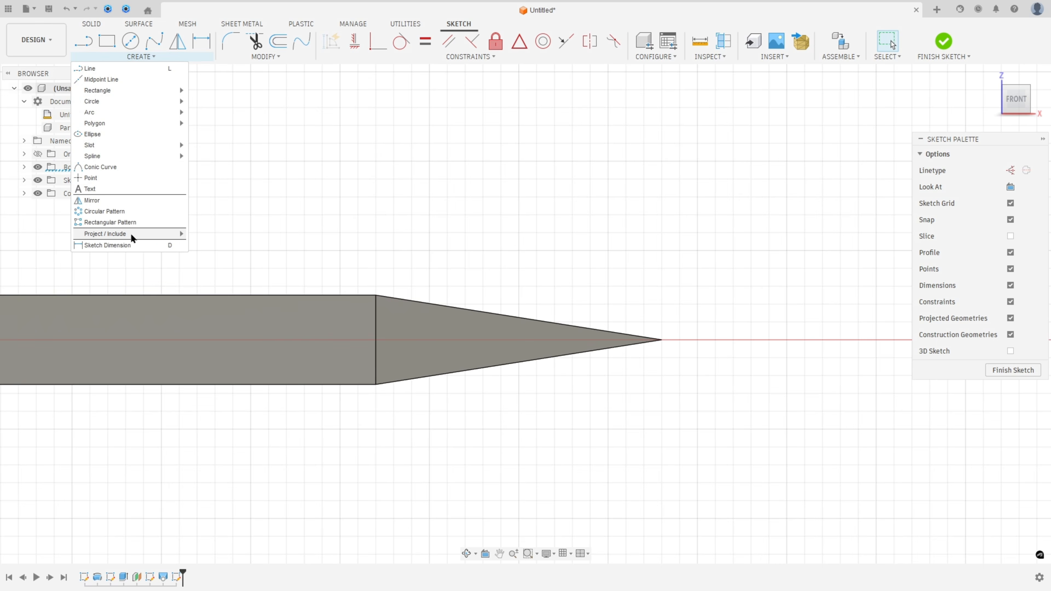
mouse_move(146, 234)
left_click(209, 237)
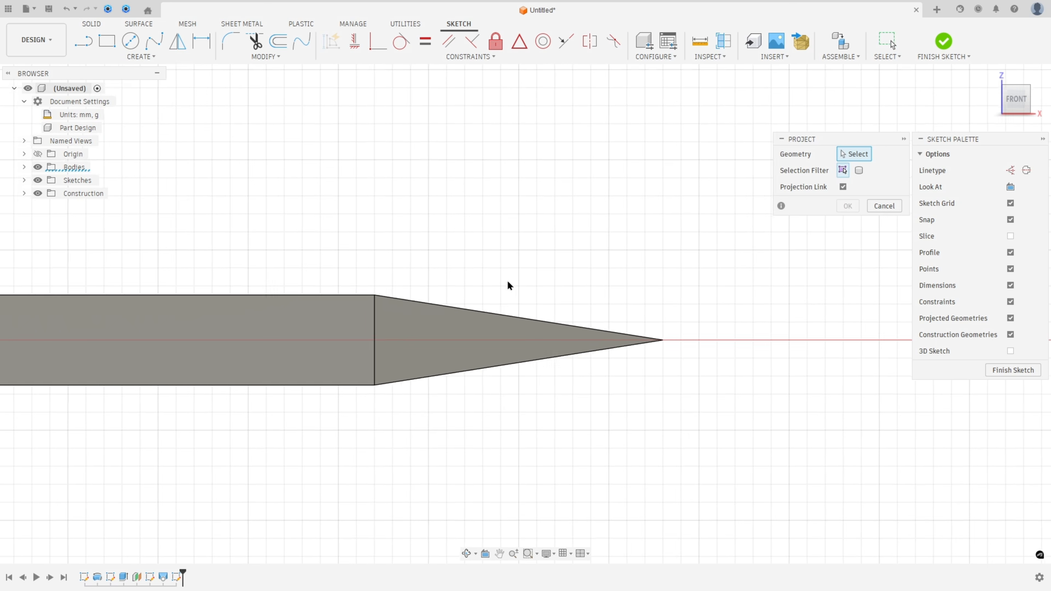
left_click(663, 340)
left_click(373, 295)
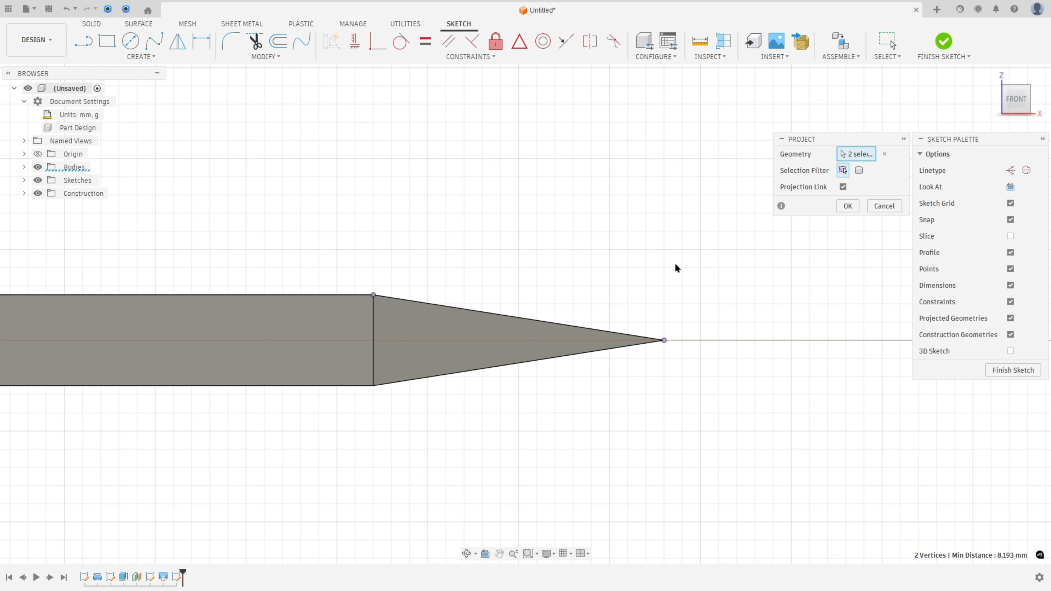
left_click(847, 207)
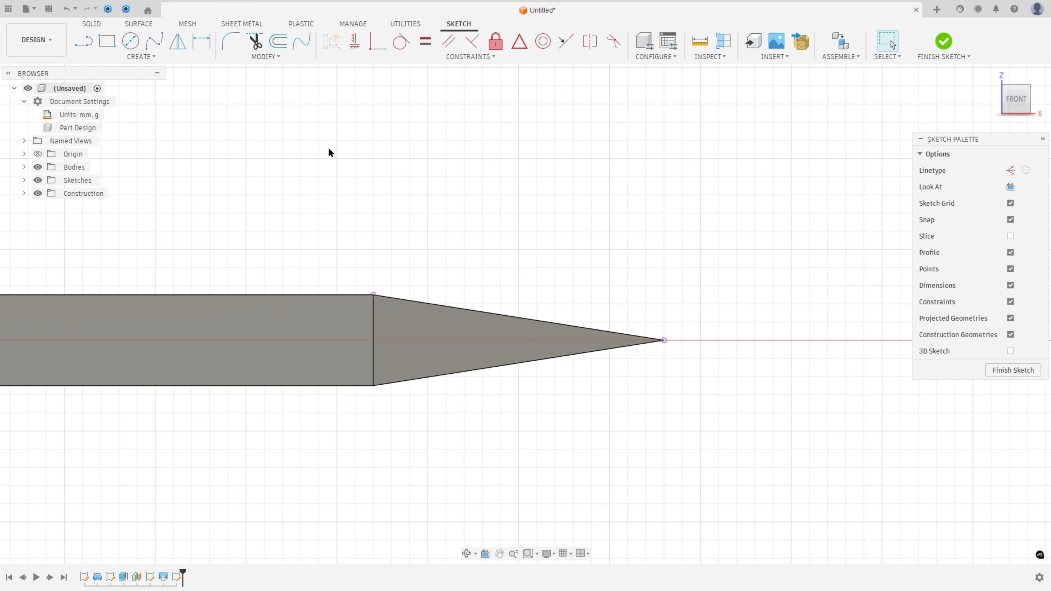
- Sketch a closed four-sided line profile above the tip, about 14.07 mm long, with its sloped edge running from the apex along the tip's upper edge
key("l")
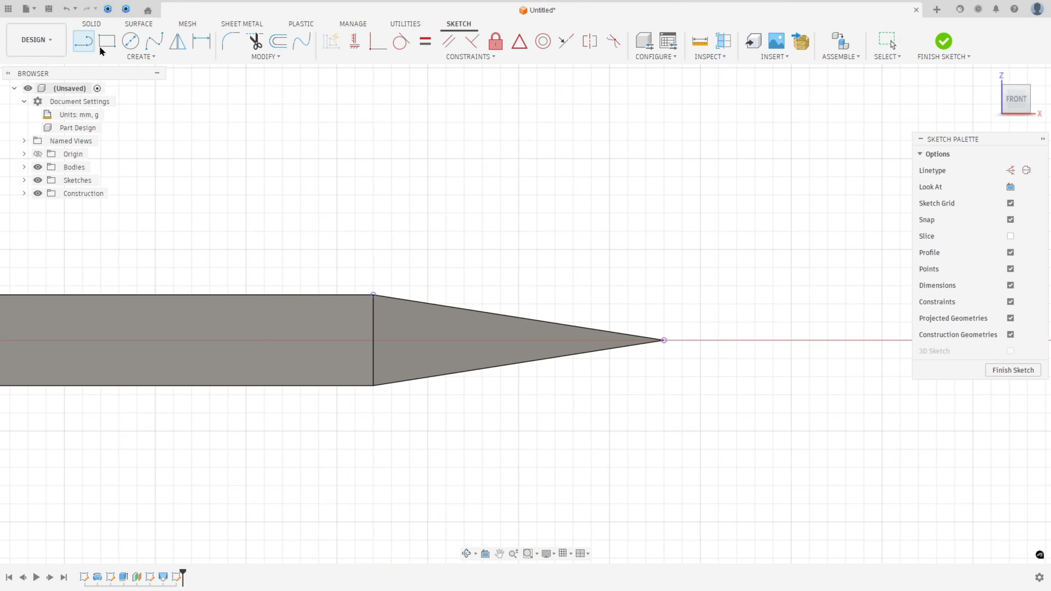
left_click(664, 341)
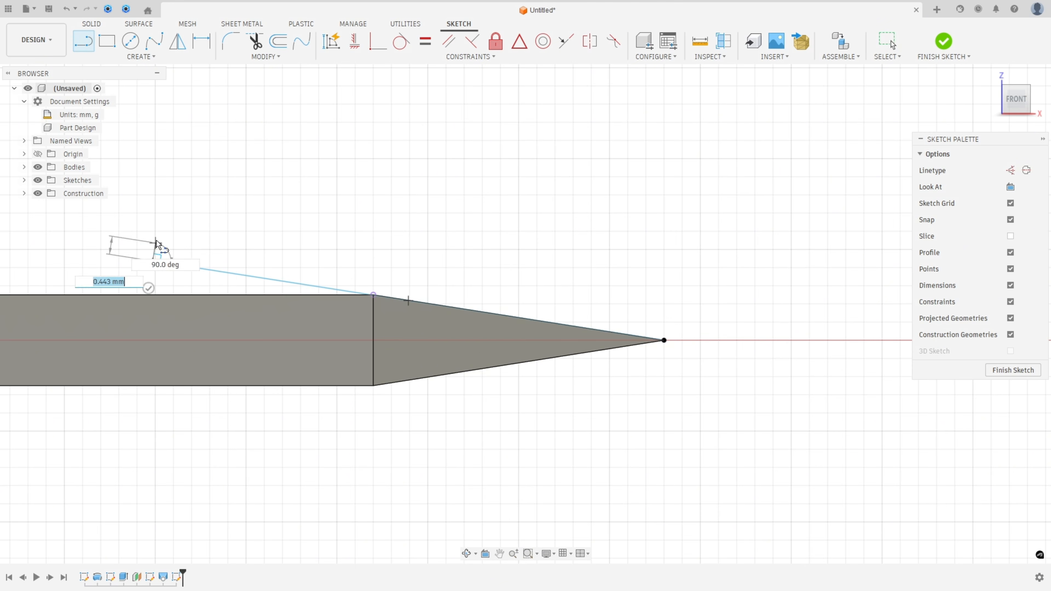
left_click(153, 159)
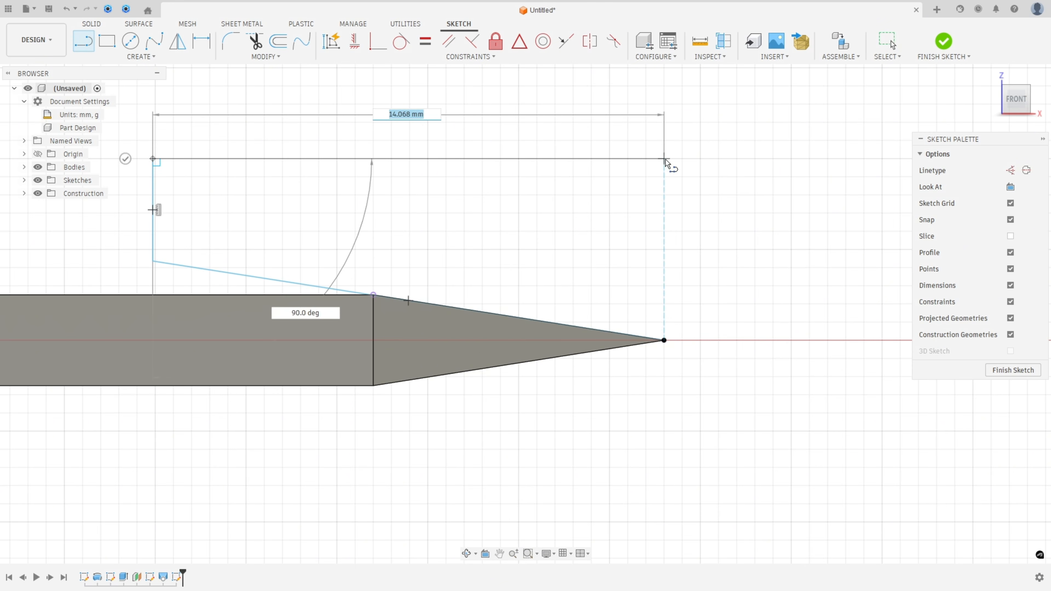
left_click(664, 158)
left_click(661, 339)
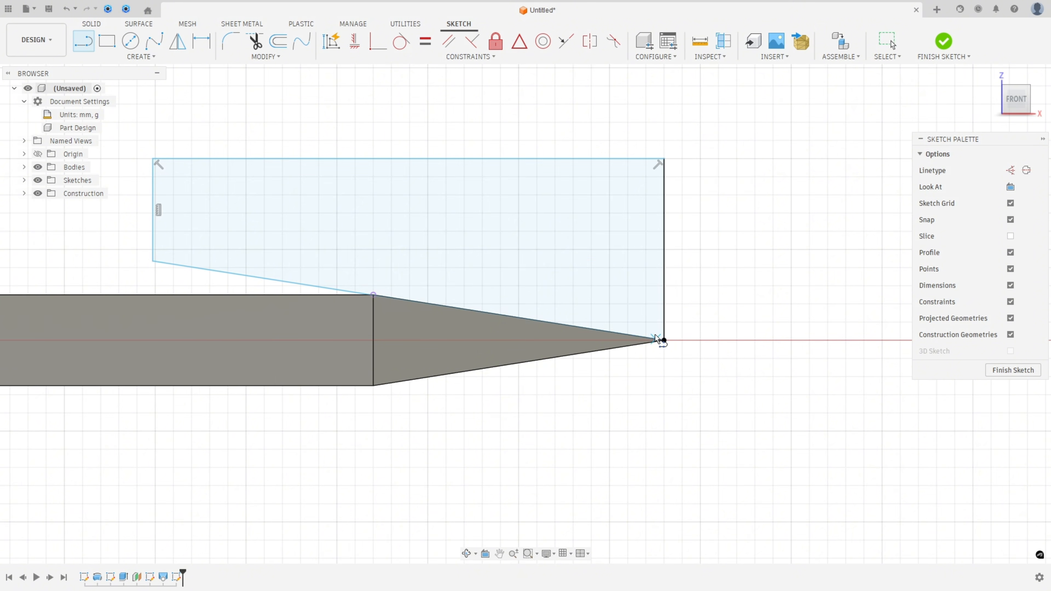
key("Escape")
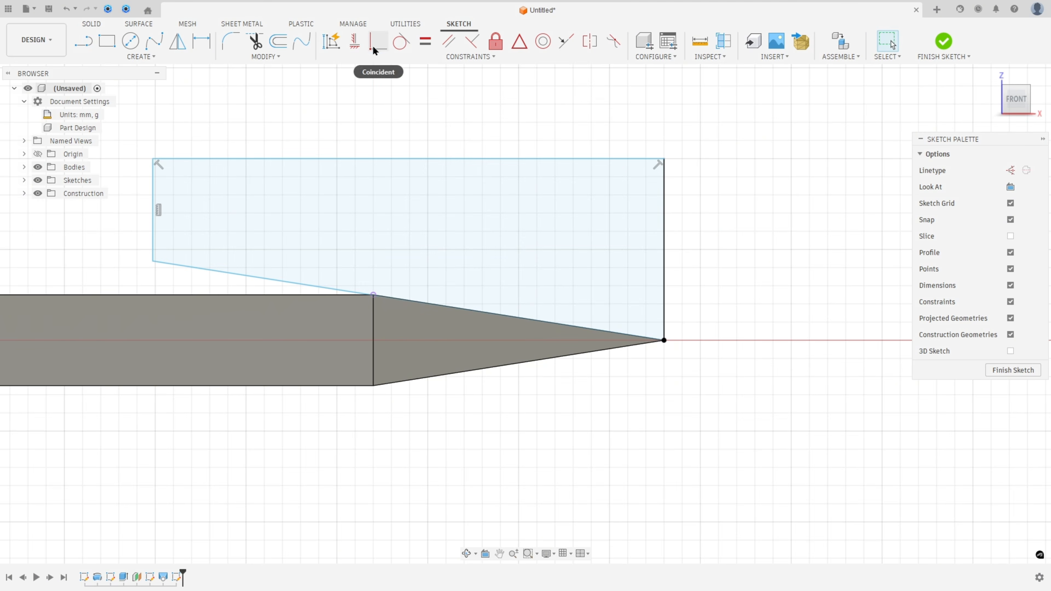
- Make the profile's sloped line coincident with the projected corner point between shank and tip
left_click(378, 43)
left_click(303, 284)
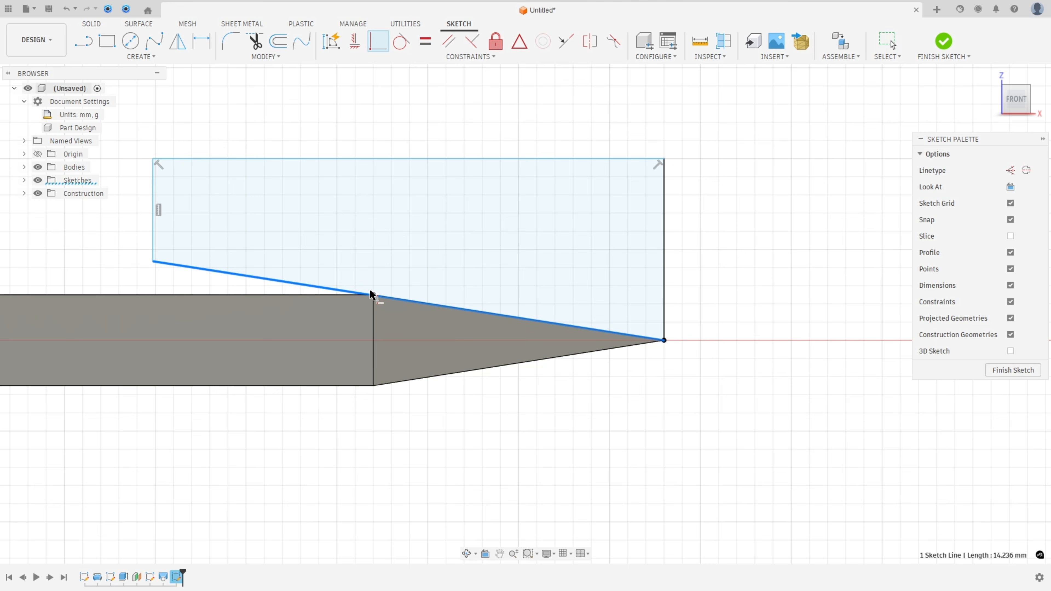
left_click(373, 295)
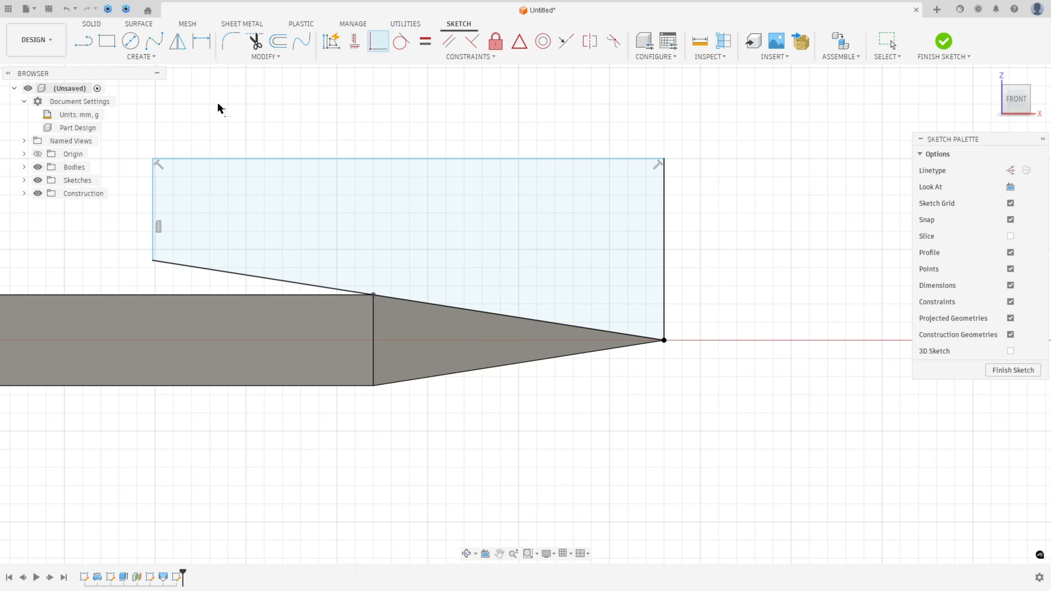
- Dimension the profile's upper edge to 15 mm and its vertical edge at the apex to 5 mm
left_click(200, 41)
left_click(387, 160)
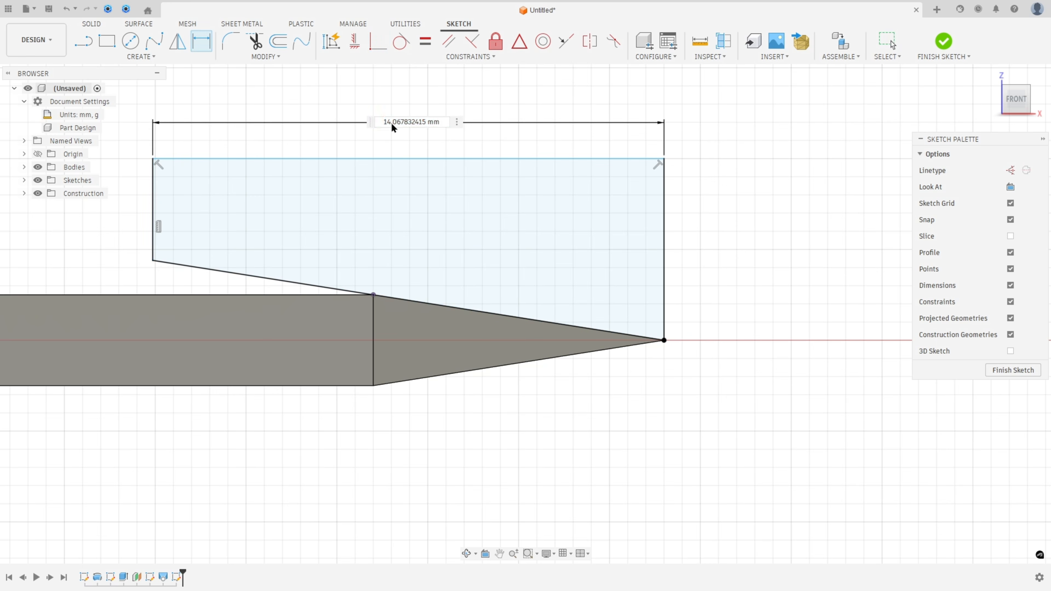
left_click(392, 122)
type("15")
key("Return")
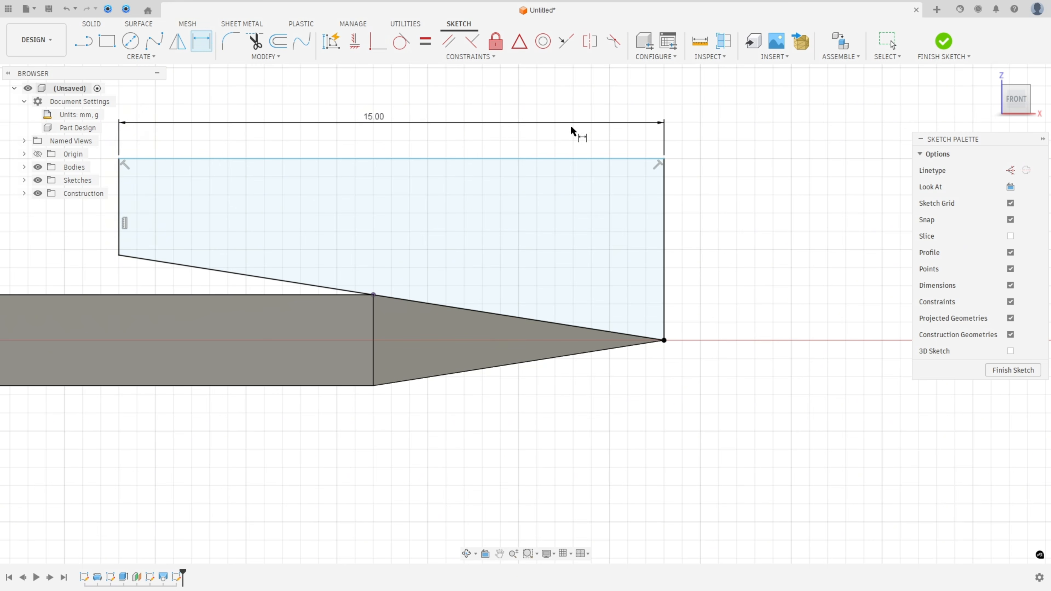
left_click(667, 211)
left_click(736, 240)
key("Return")
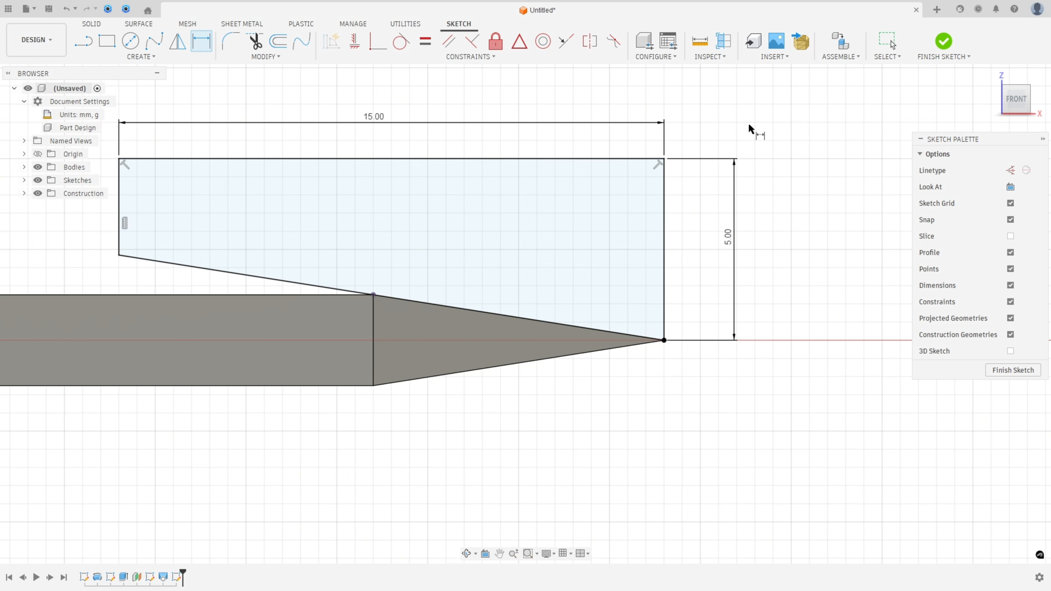
- Draw a horizontal axis line from the apex to the midpoint of the tip's base edge, and finish the sketch
key("l")
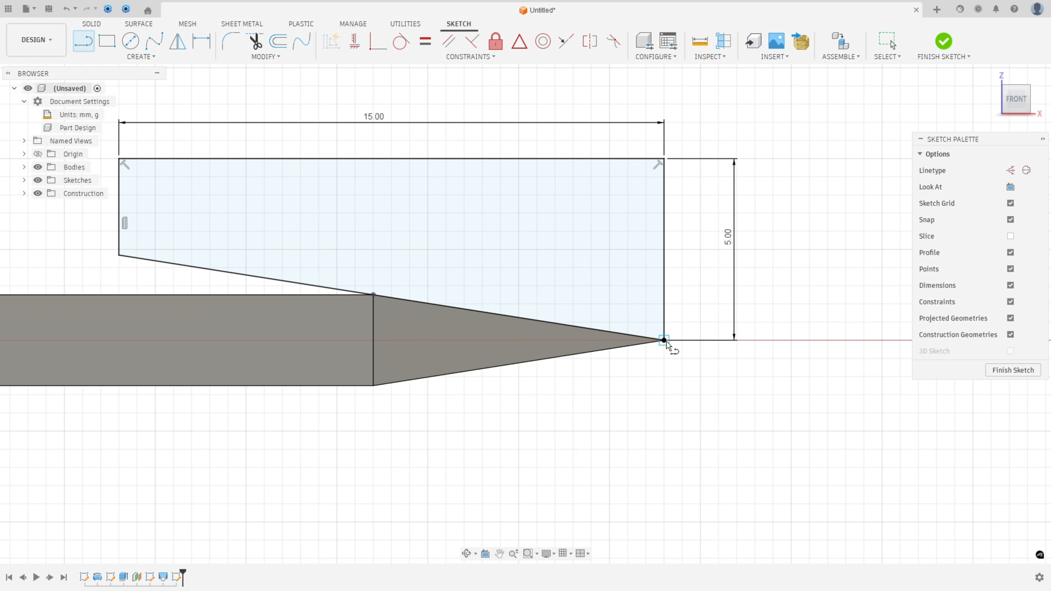
left_click(664, 340)
left_click(373, 340)
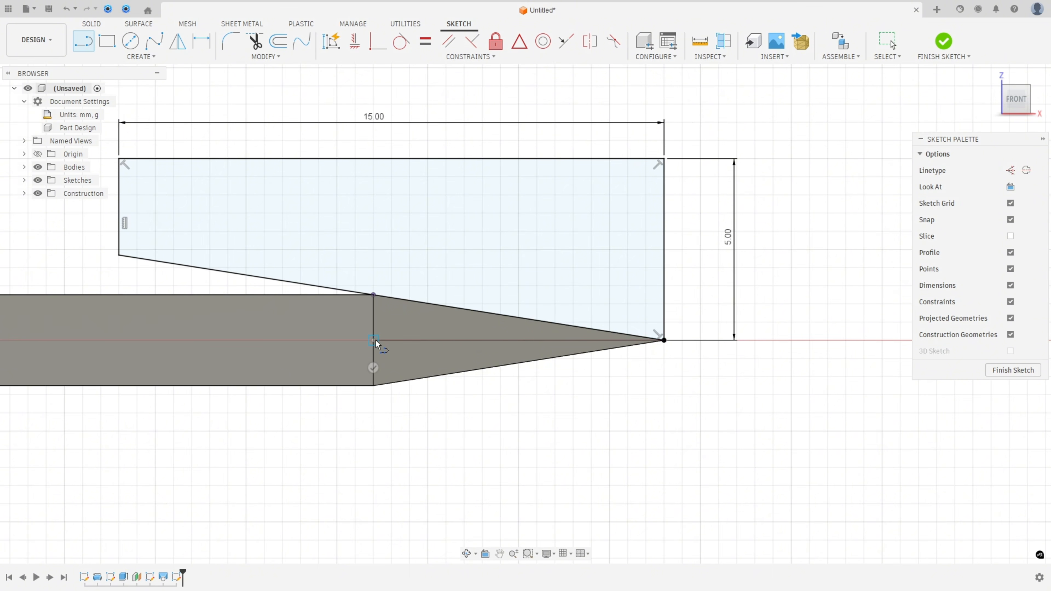
key("Escape")
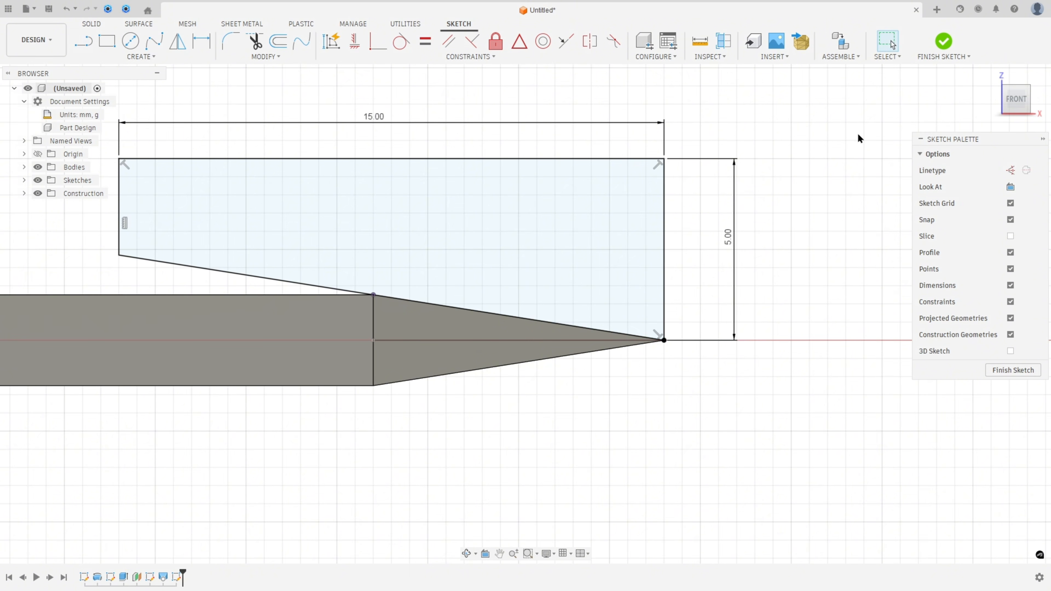
left_click(945, 41)
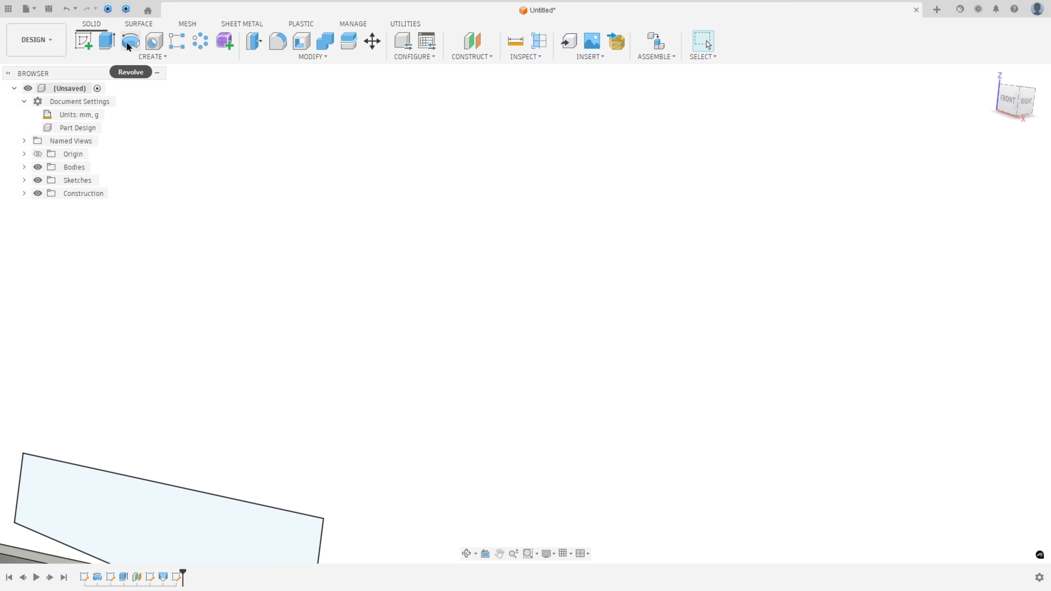
- Revolve the profile 360 degrees around the sketched axis line with the Cut operation to make the tip conical
left_click(130, 42)
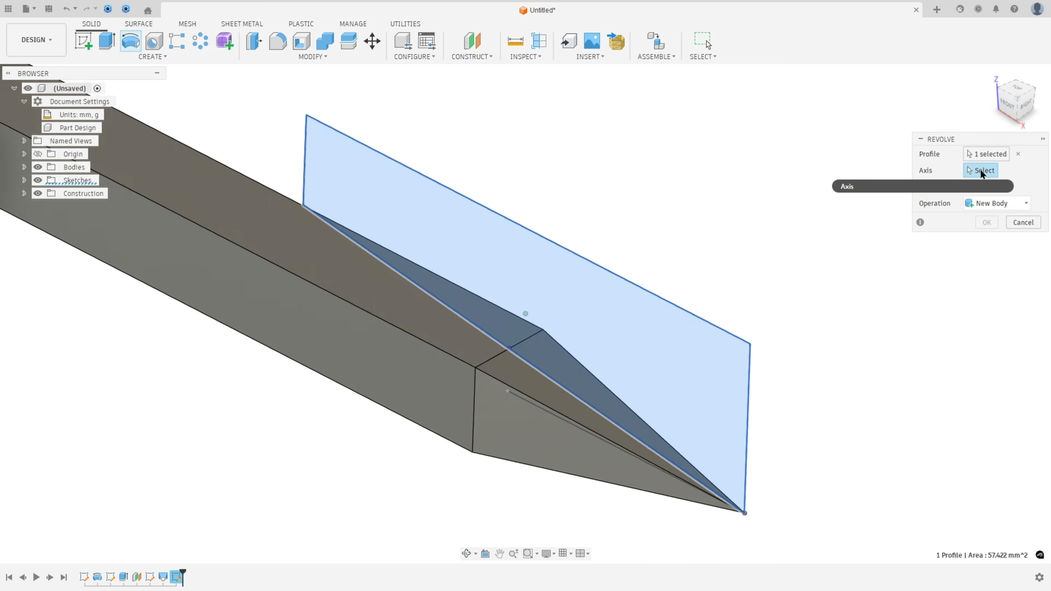
left_click(574, 423)
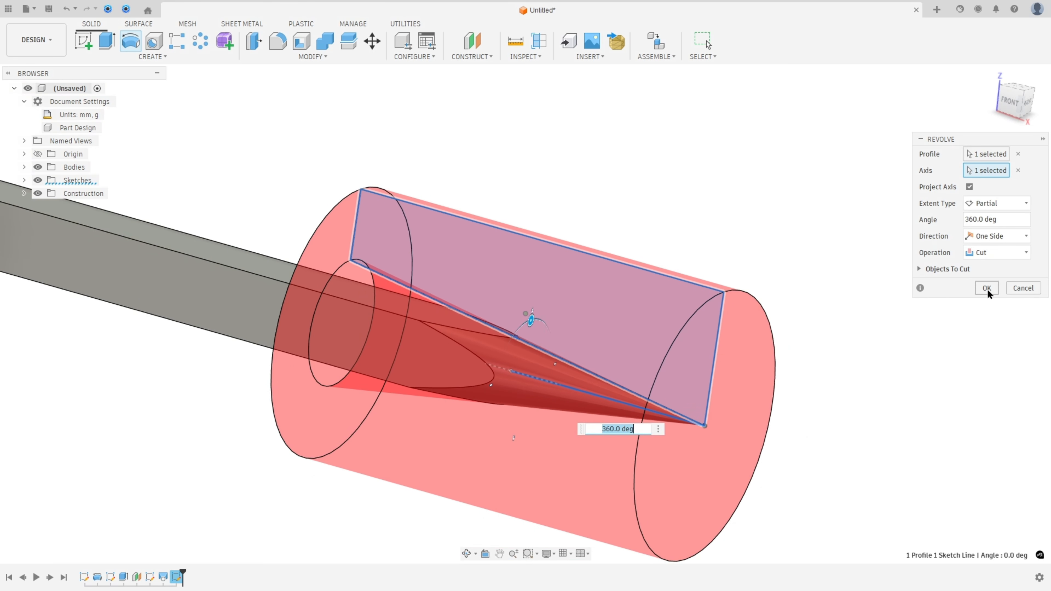
left_click(987, 288)
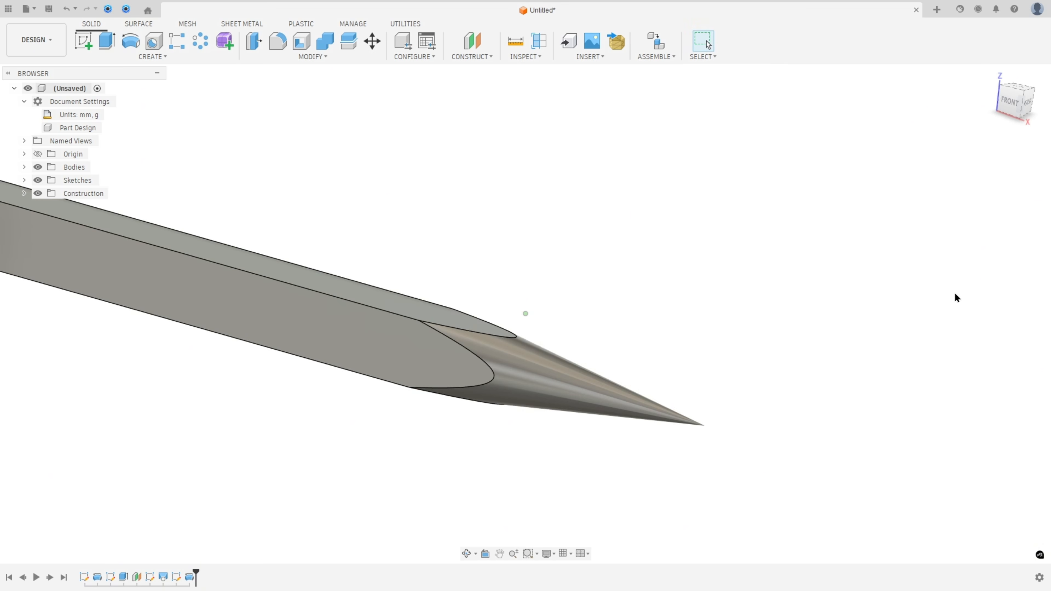
- Examine the whole tool from all sides, including the handle's end and the conical tip on the square shank
key("F6")
scroll(764, 281, "left", 10, "shift")
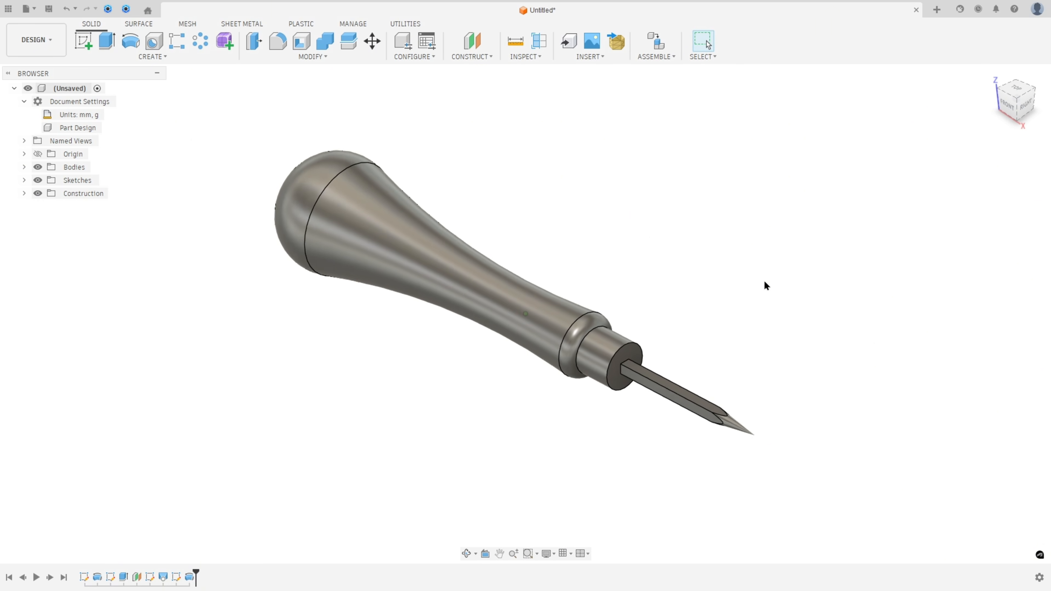
scroll(764, 281, "left", 10, "shift")
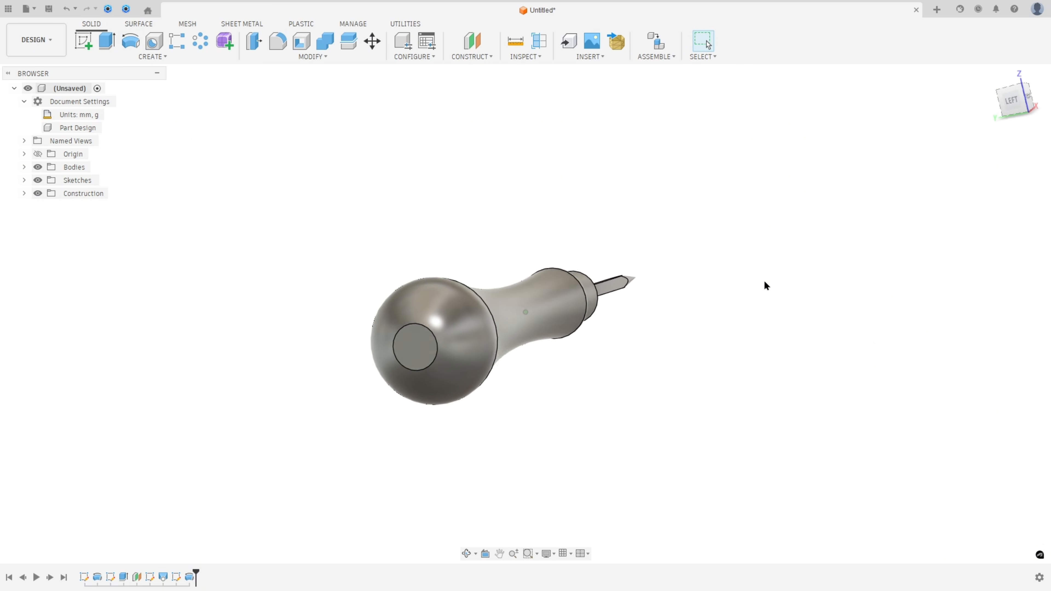
scroll(764, 282, "left", 10, "shift")
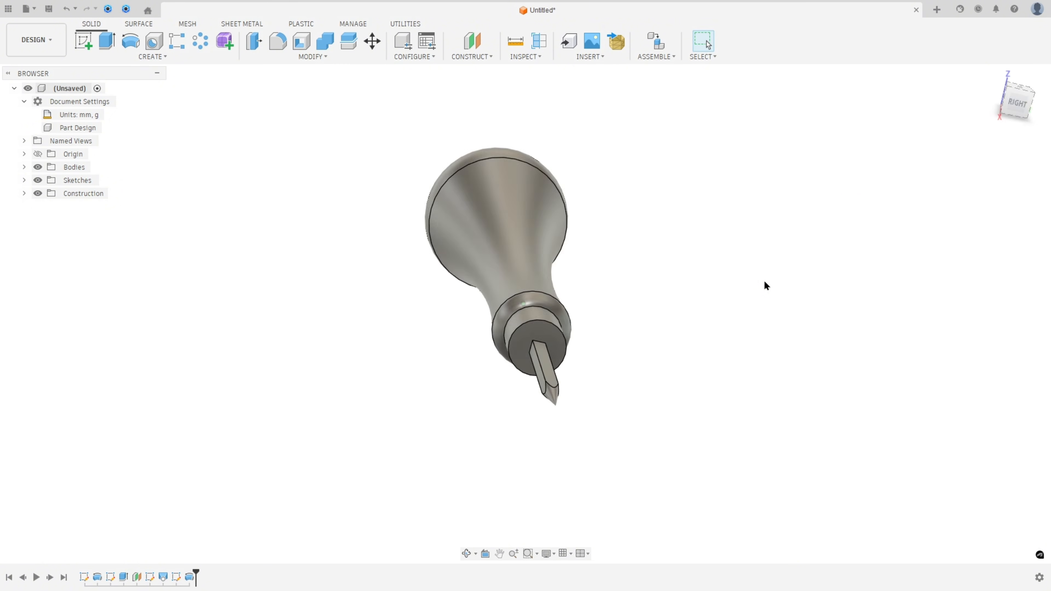
scroll(764, 281, "up", 5)
scroll(764, 282, "up", 3)
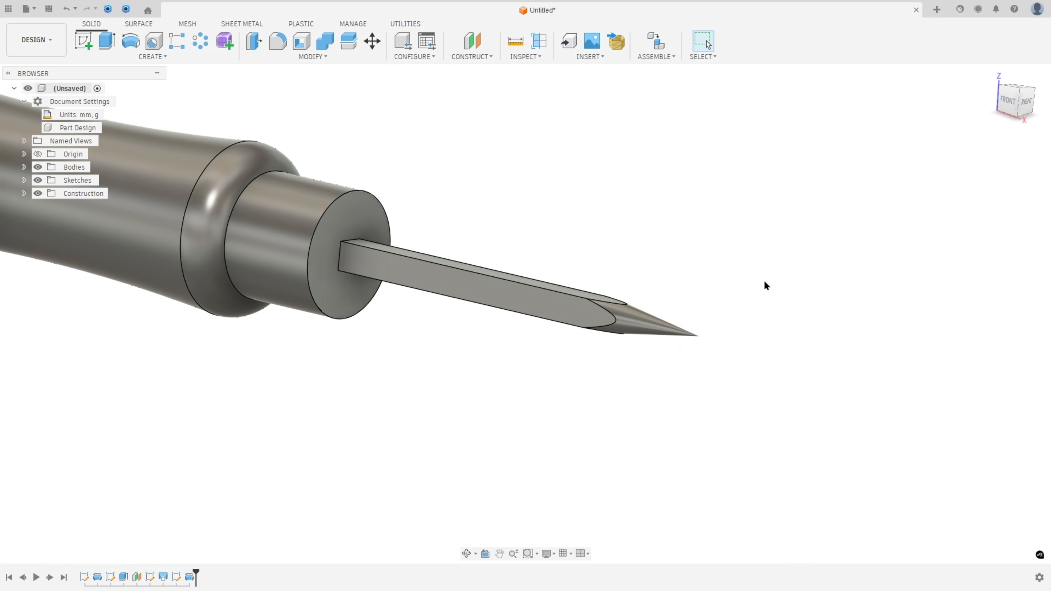
scroll(764, 281, "up", 10, "shift")
scroll(764, 282, "up", 10, "shift")
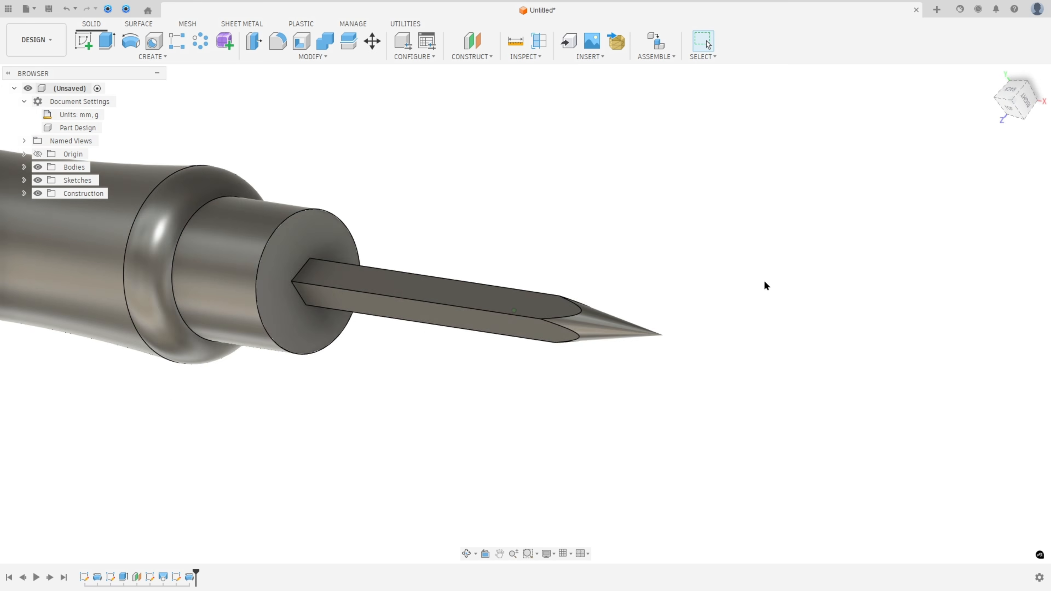
scroll(764, 282, "up", 5, "shift")
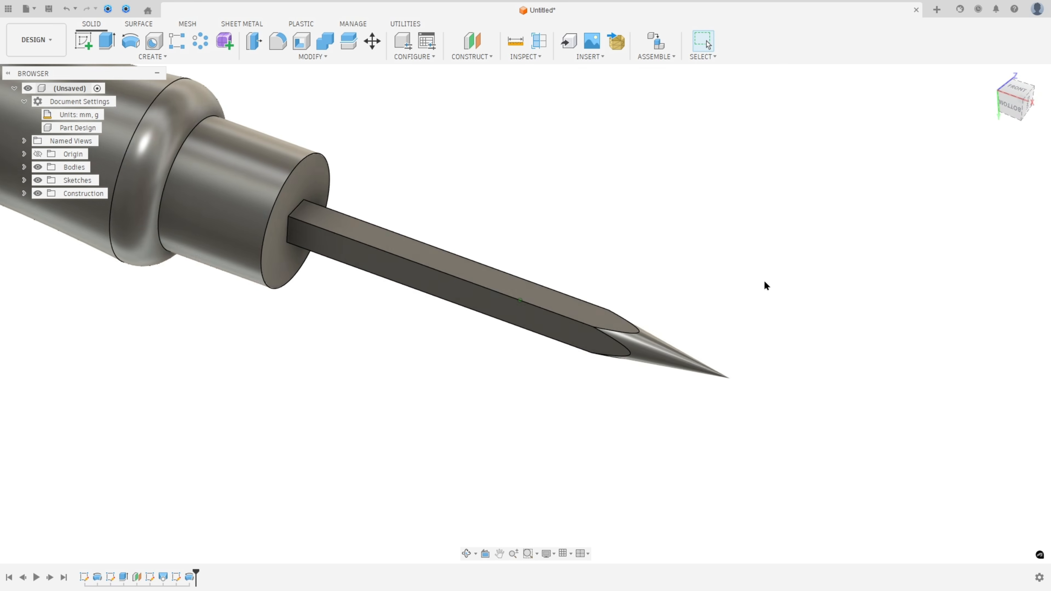